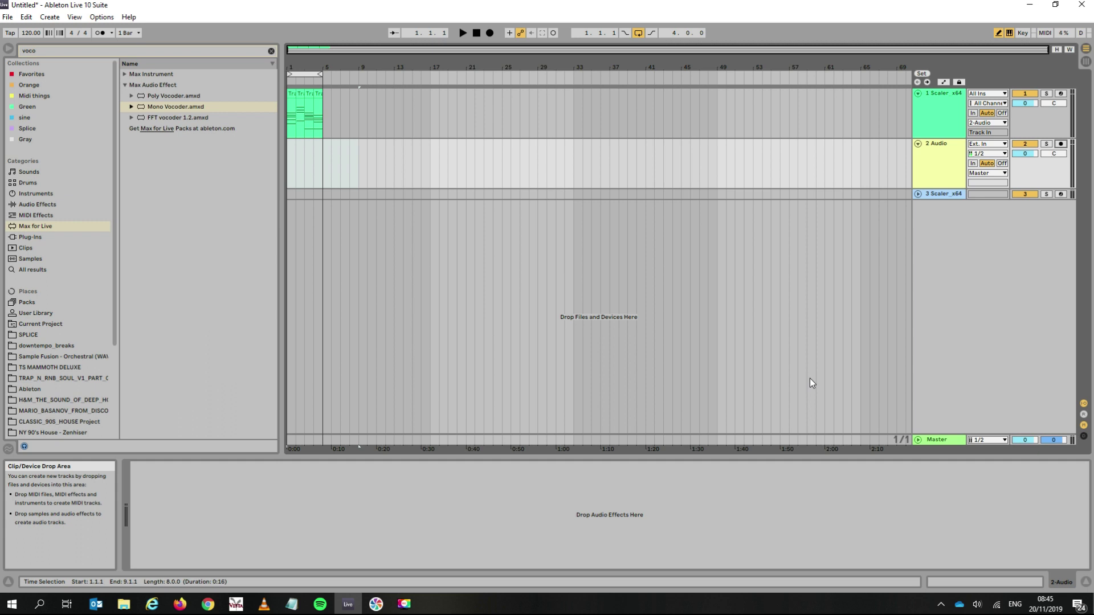
- Browse the Max 7 Pitch and Time Machines pack's M4L Audio Effect folder for the Mono Vocoder and Poly Vocoder devices
left_click(271, 51)
left_click_drag(279, 254, 365, 254)
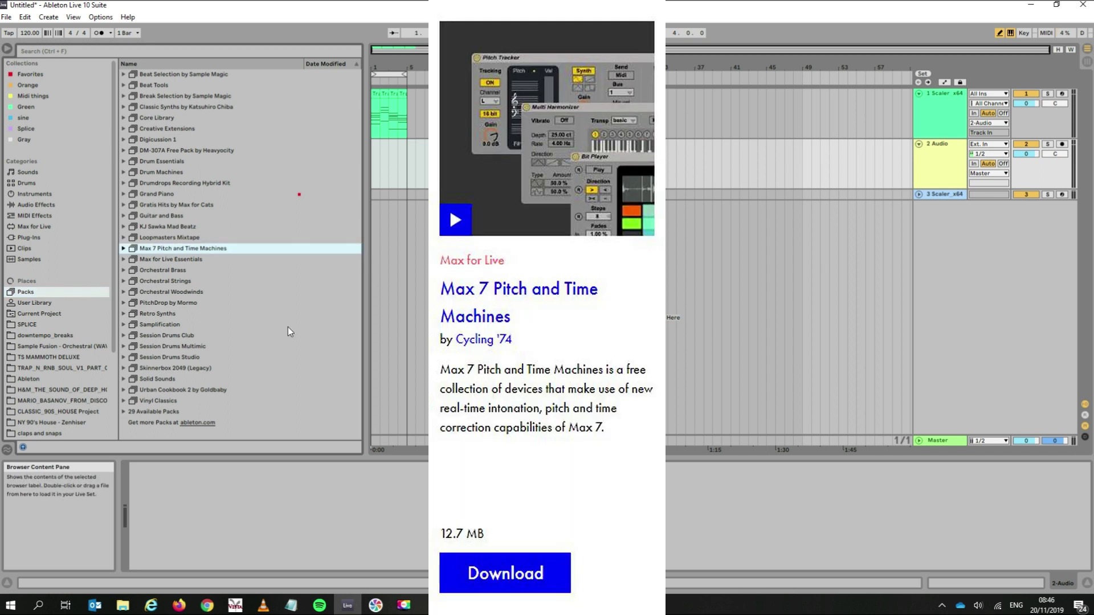
left_click(123, 250)
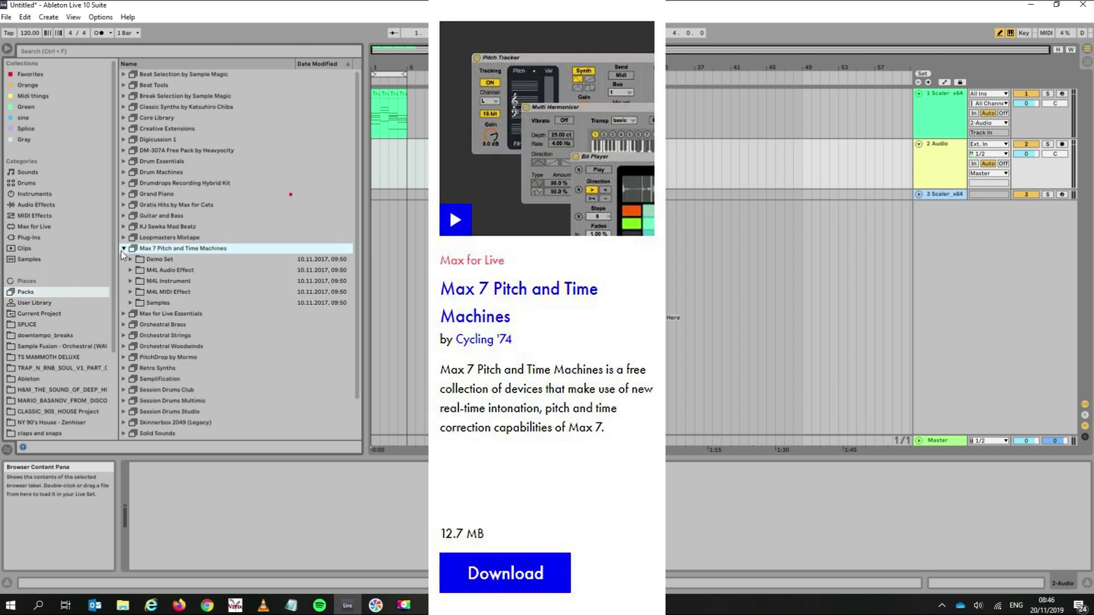
left_click(131, 260)
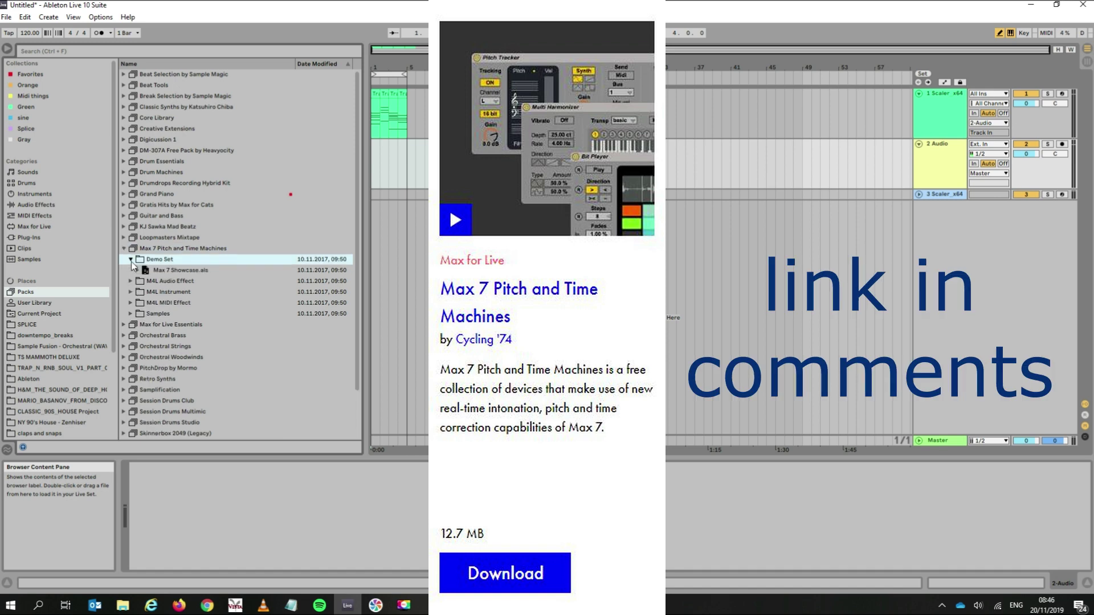
left_click(131, 281)
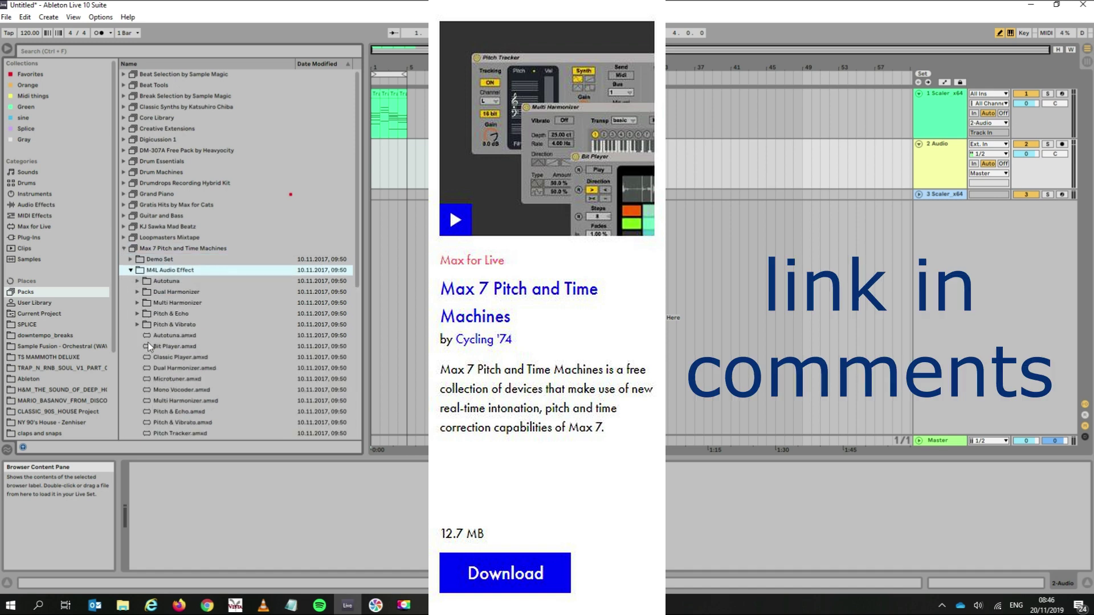
scroll(139, 339, "down", 3)
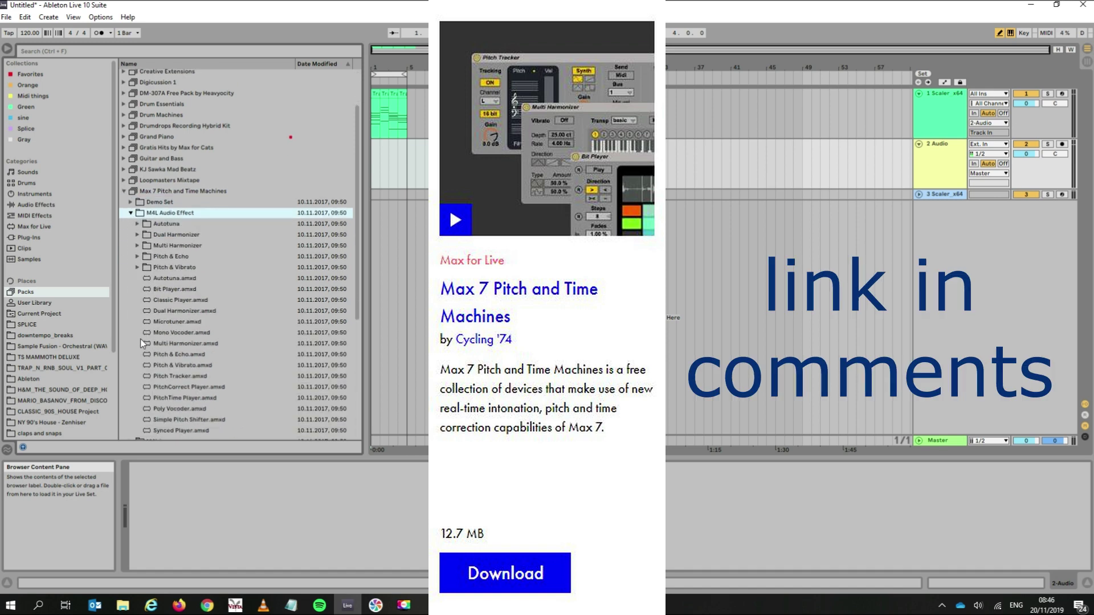
left_click(149, 333)
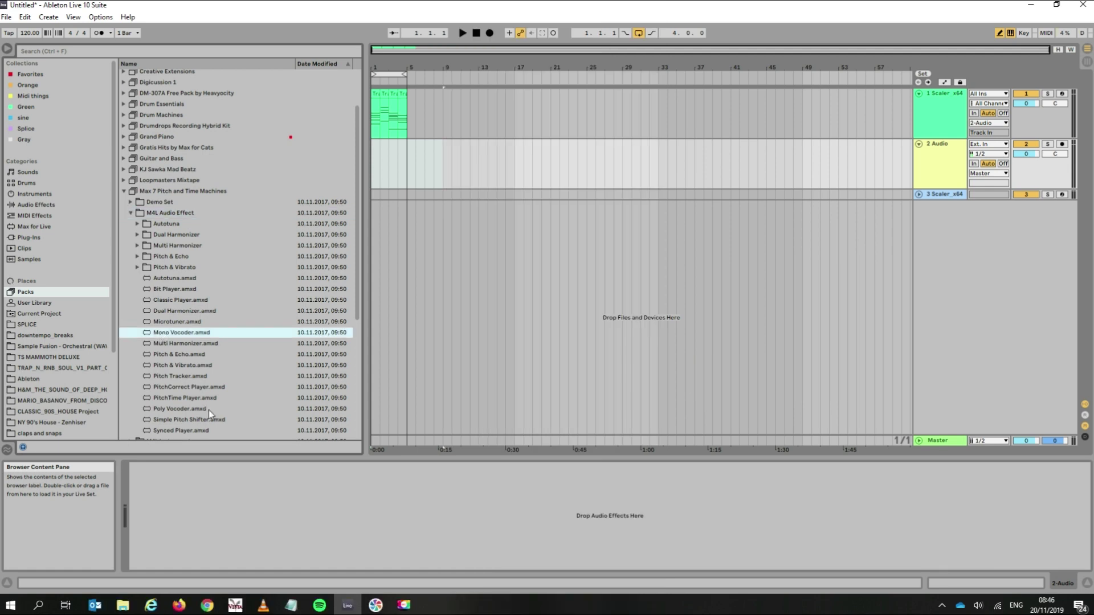
left_click(186, 405)
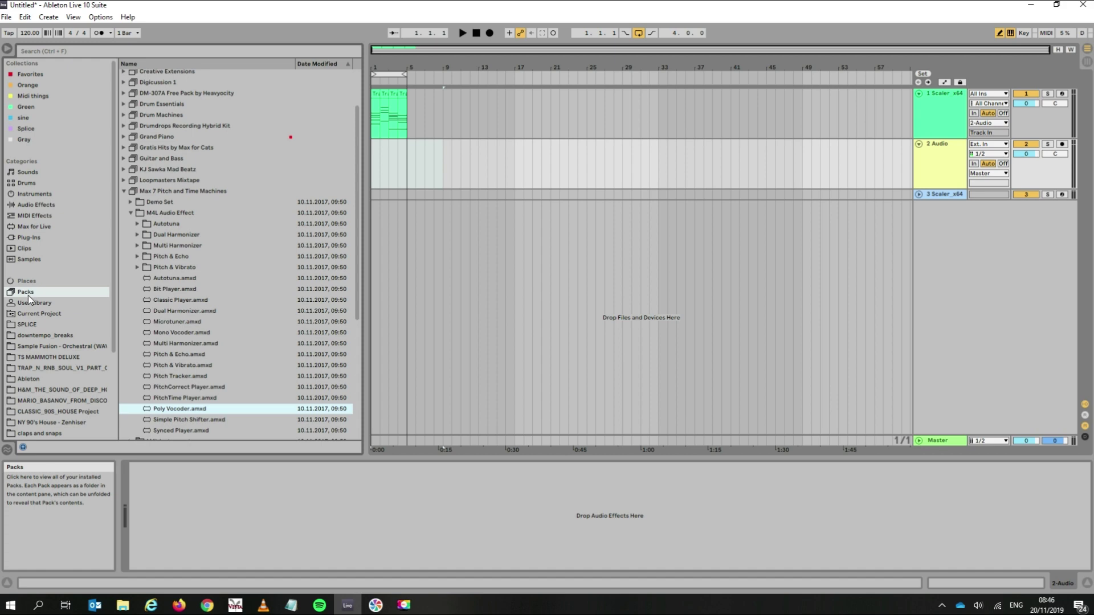
- Search the Max for Live devices for "mono"
left_click(30, 226)
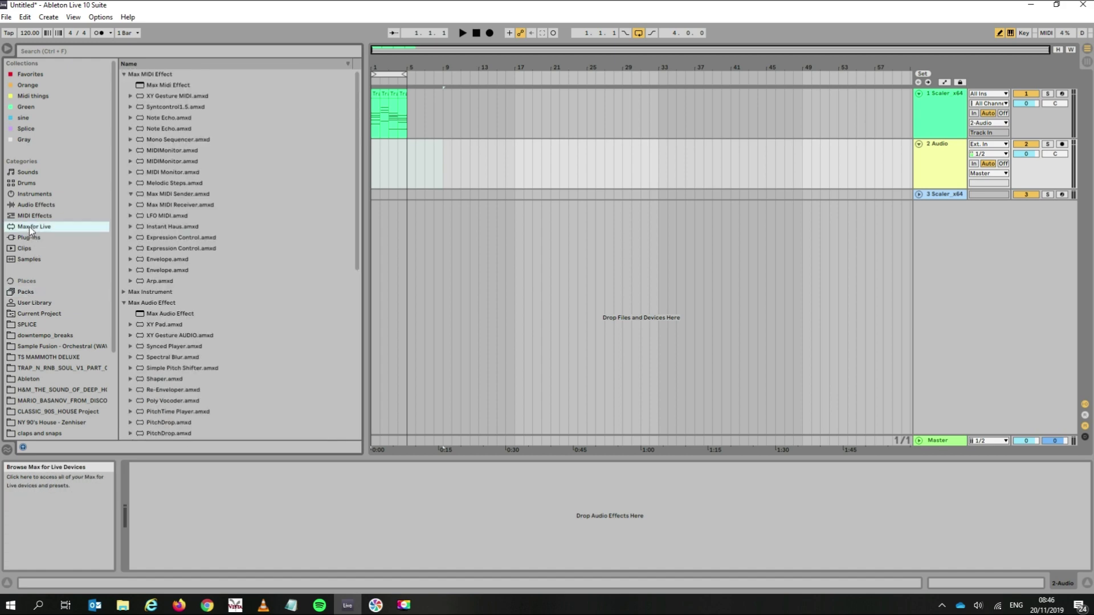
left_click(176, 50)
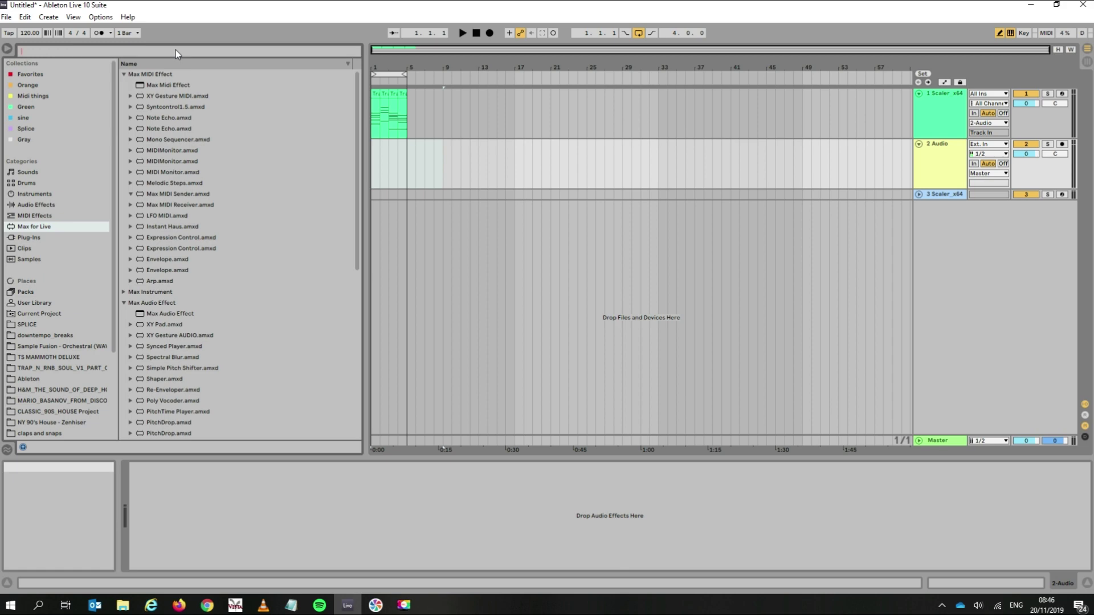
type("mo")
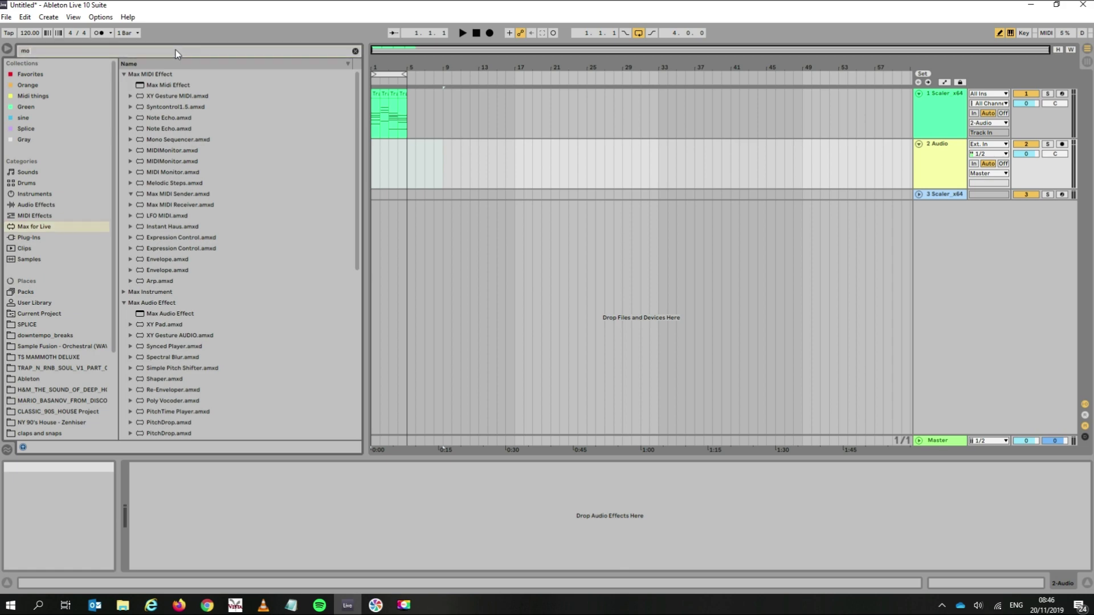
type("no")
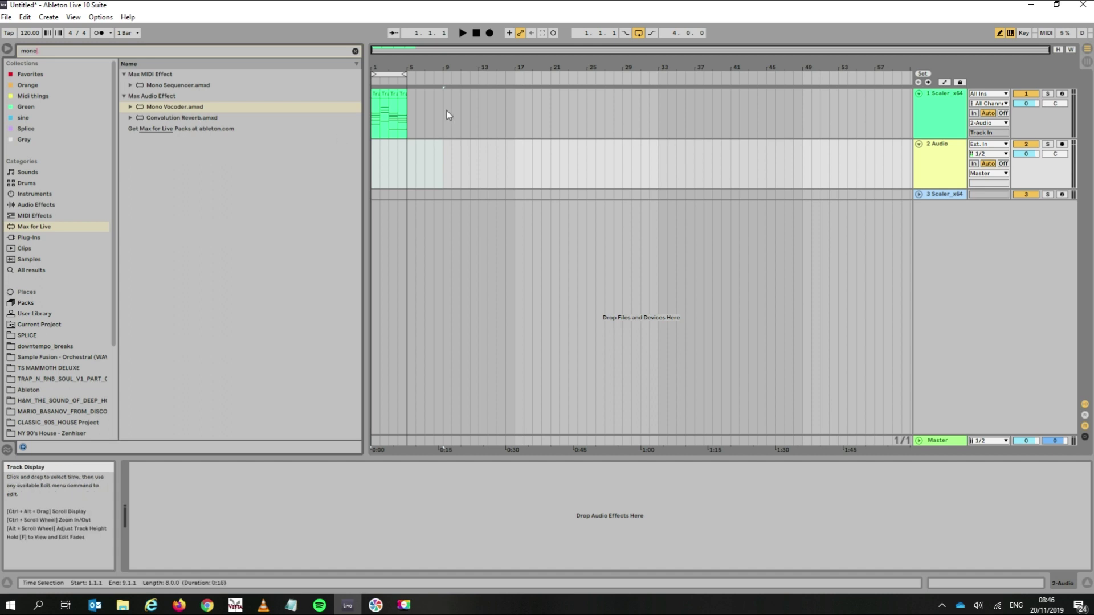
- Play the looped four-bar section and inspect the device chains of the first Scaler track and the audio track
left_click(392, 73)
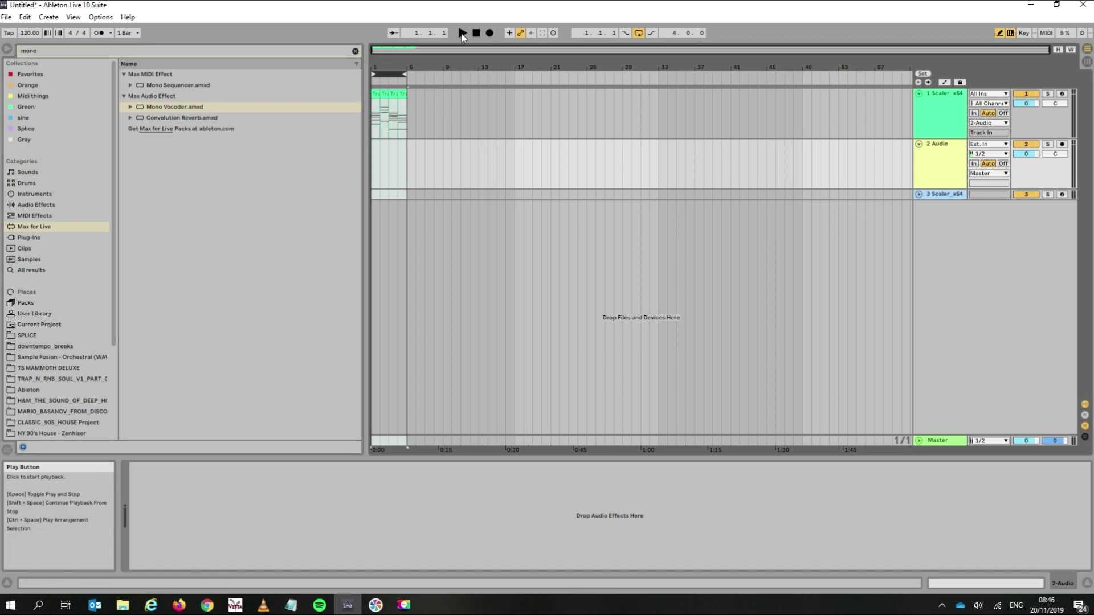
left_click(462, 33)
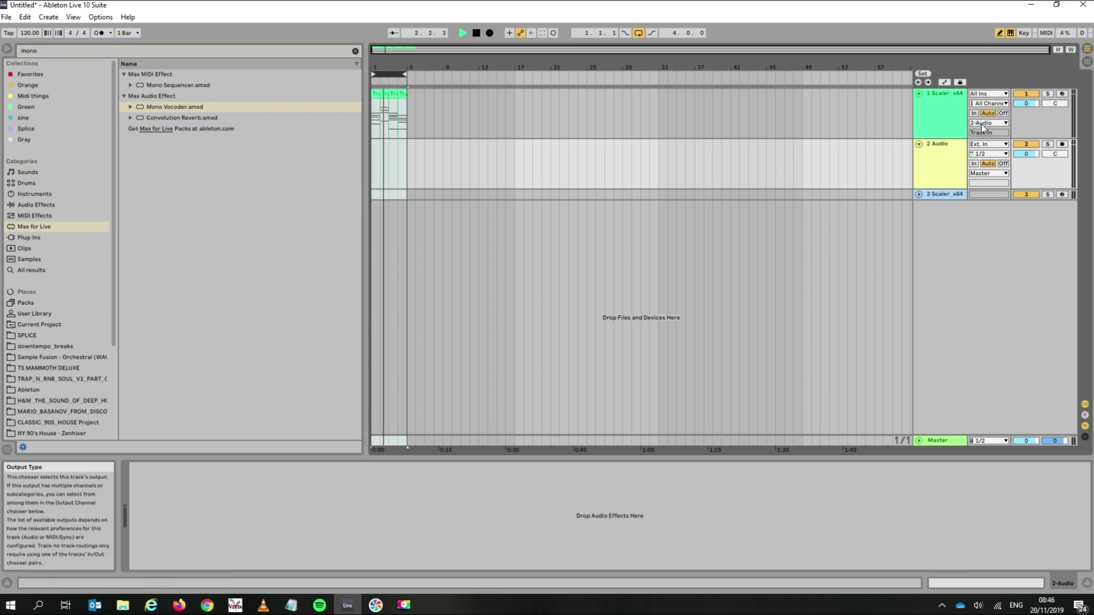
left_click(955, 109)
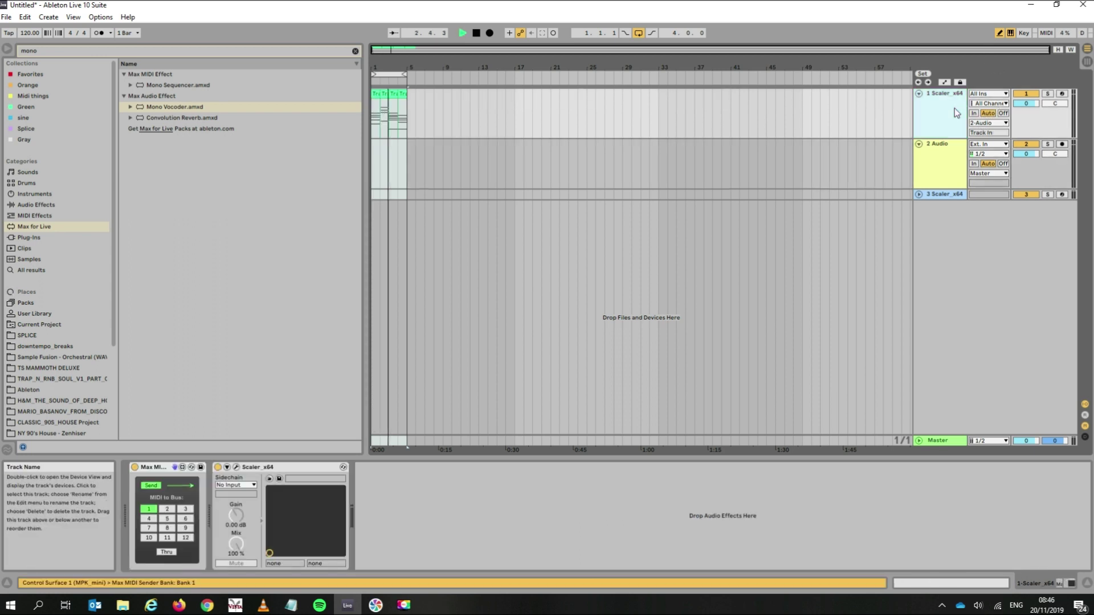
left_click(952, 166)
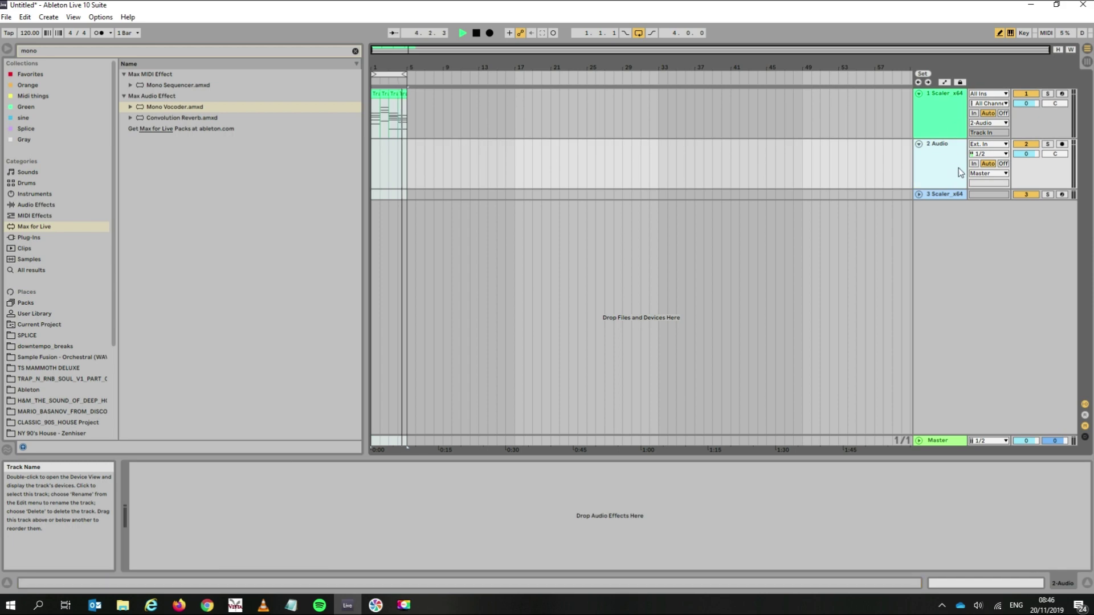
left_click(959, 105)
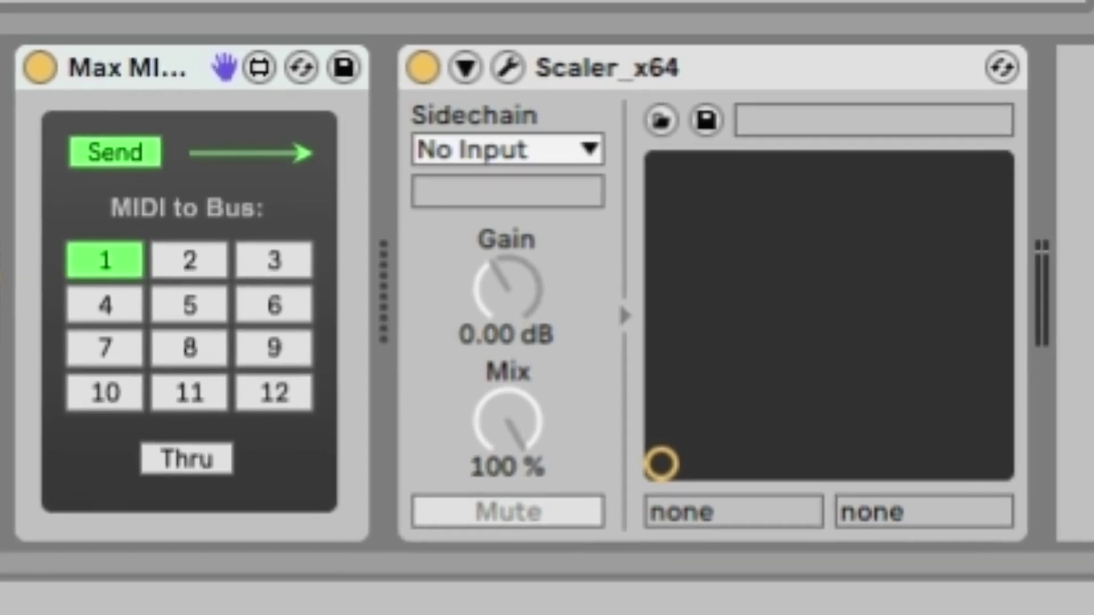
- Bypass the Max MIDI Sender to audition Scaler directly, stopping playback before re-enabling the sender
left_click(56, 66)
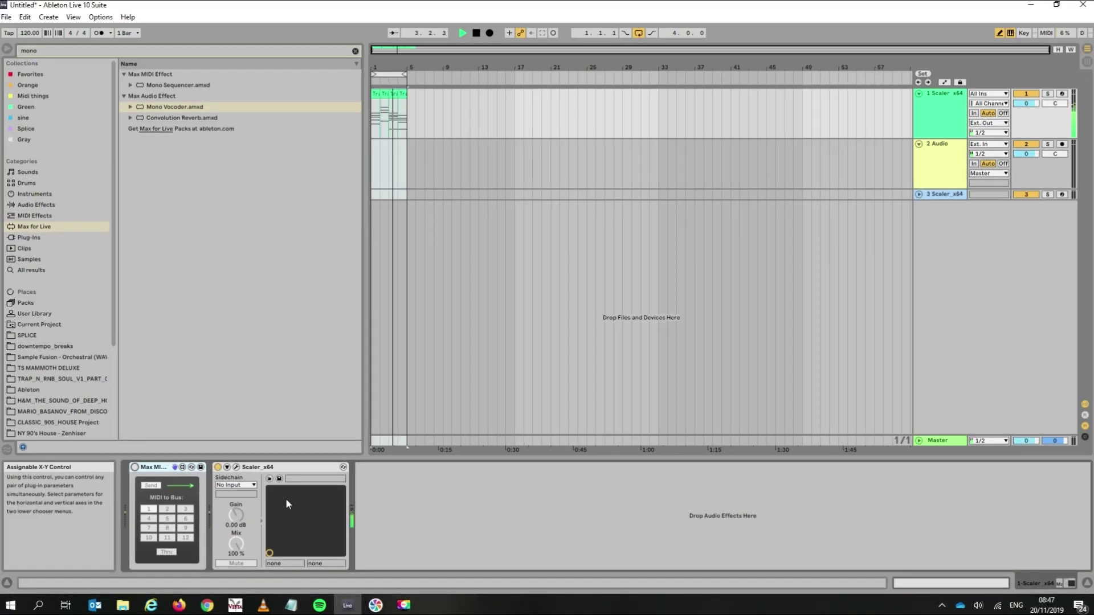
left_click(274, 466)
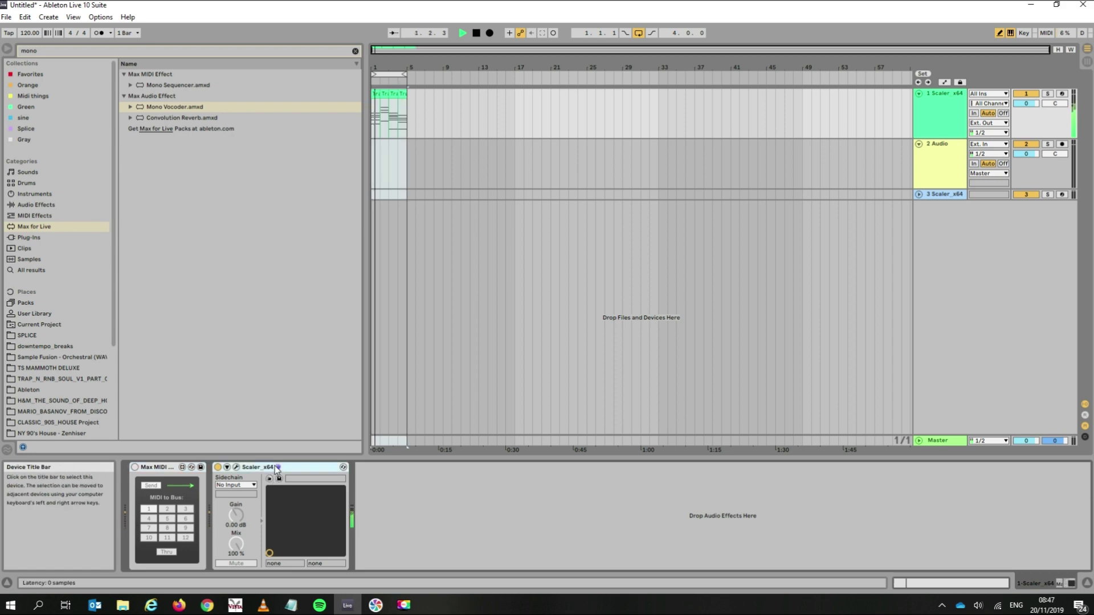
key("space")
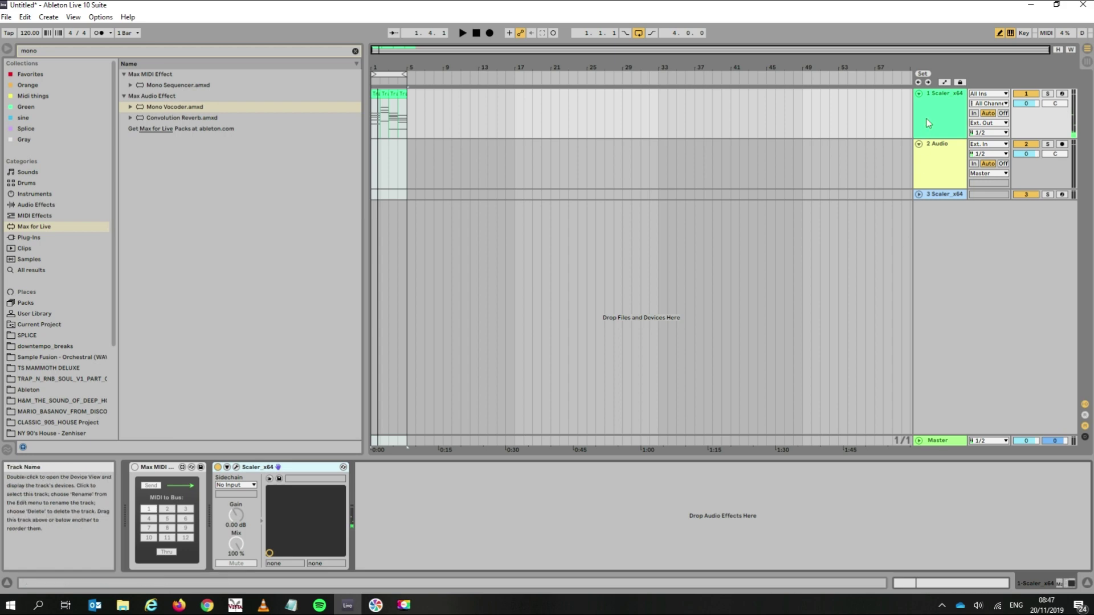
left_click(159, 468)
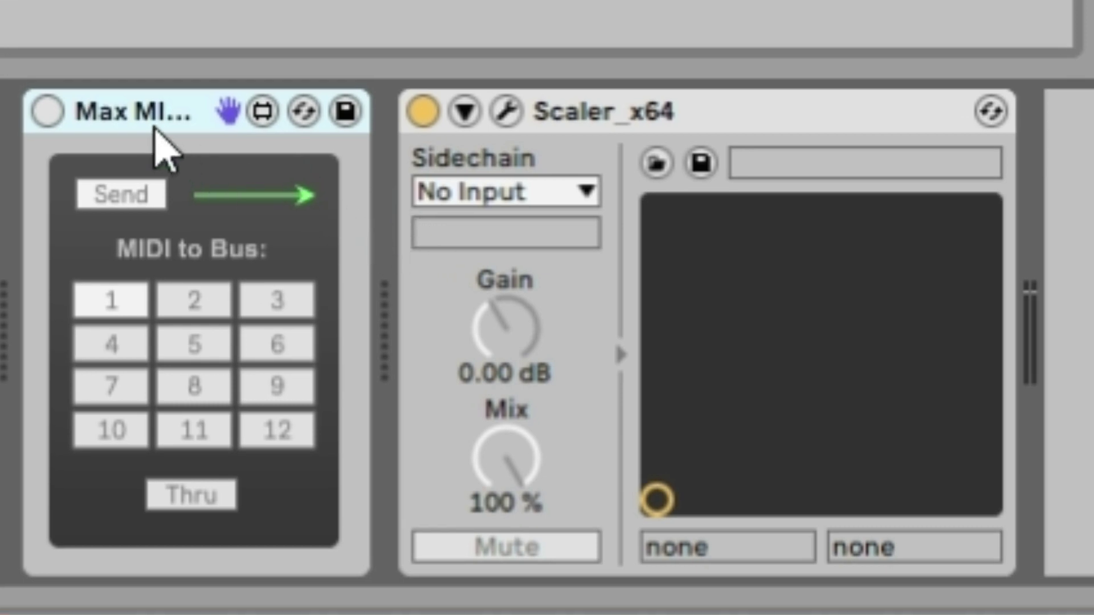
left_click(47, 111)
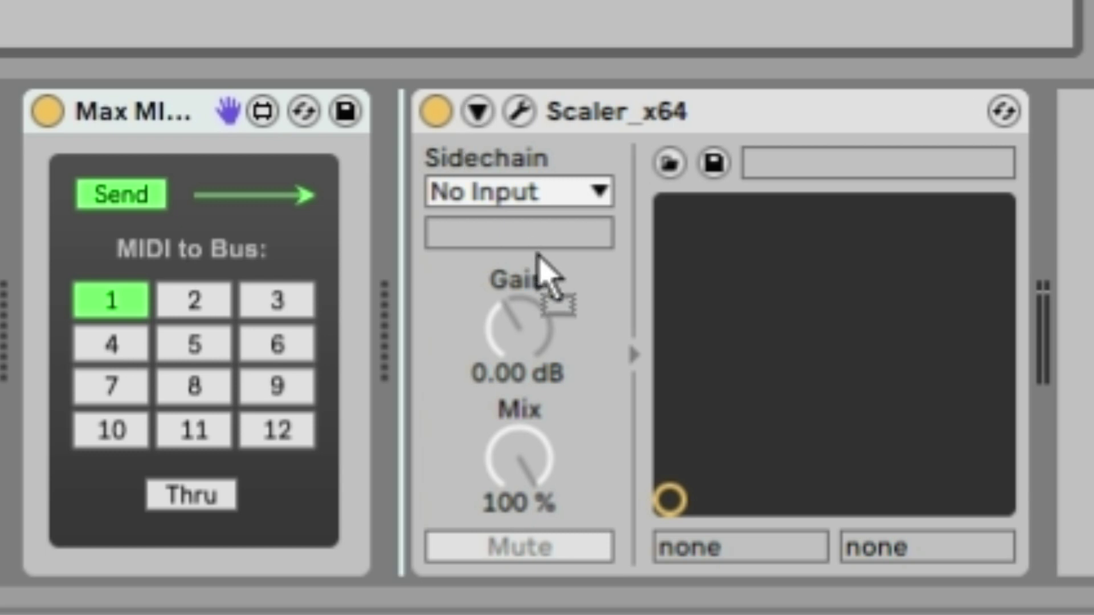
- Insert a second Max MIDI Sender ahead of Scaler and delete it again
left_click_drag(550, 274, 536, 250)
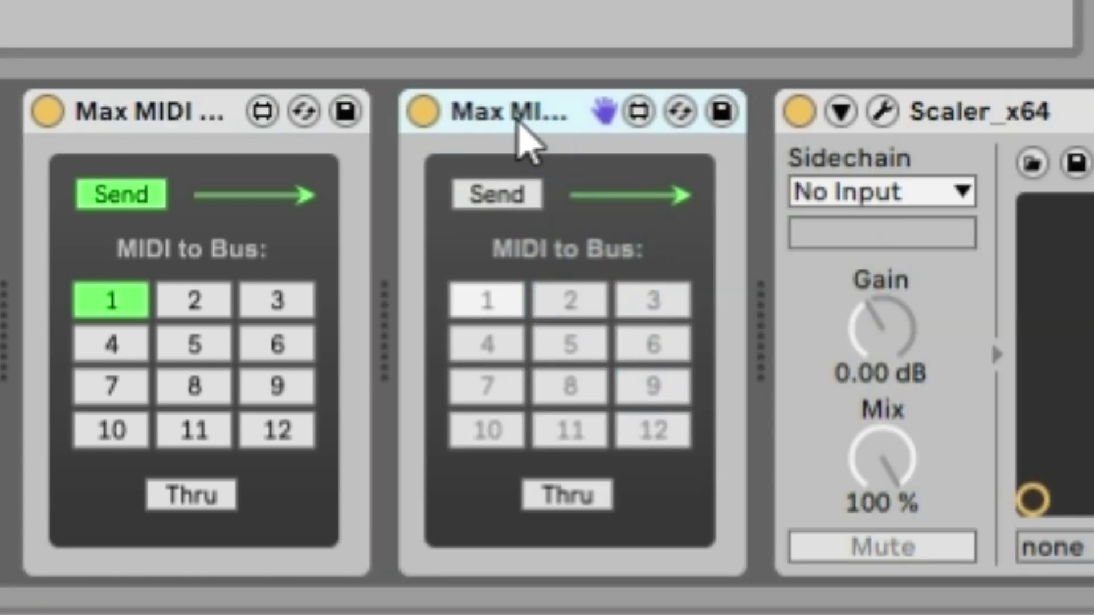
double_click(519, 117)
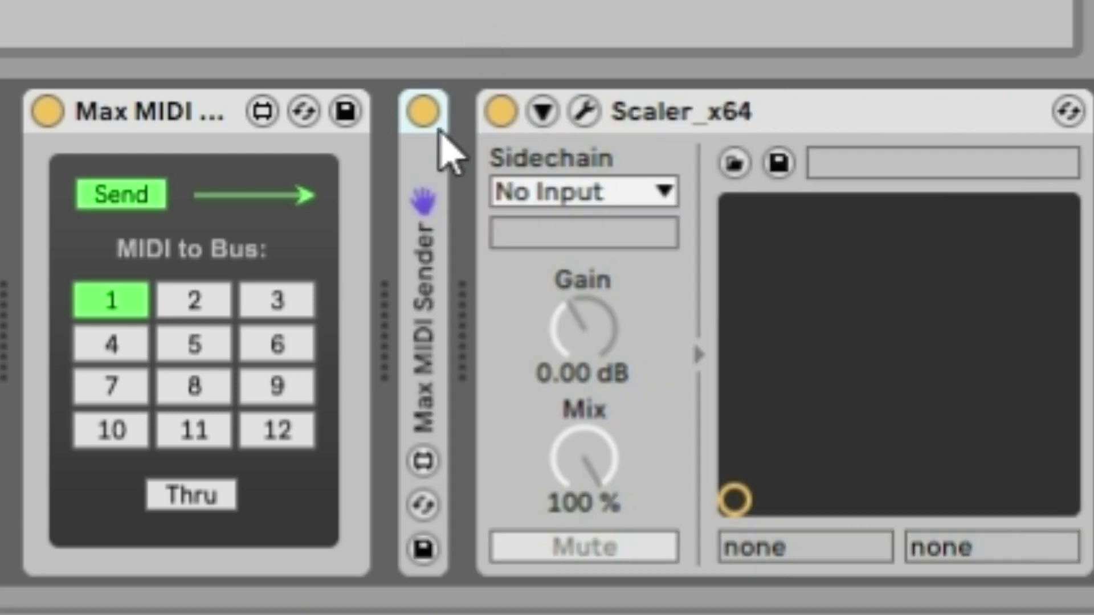
key("Delete")
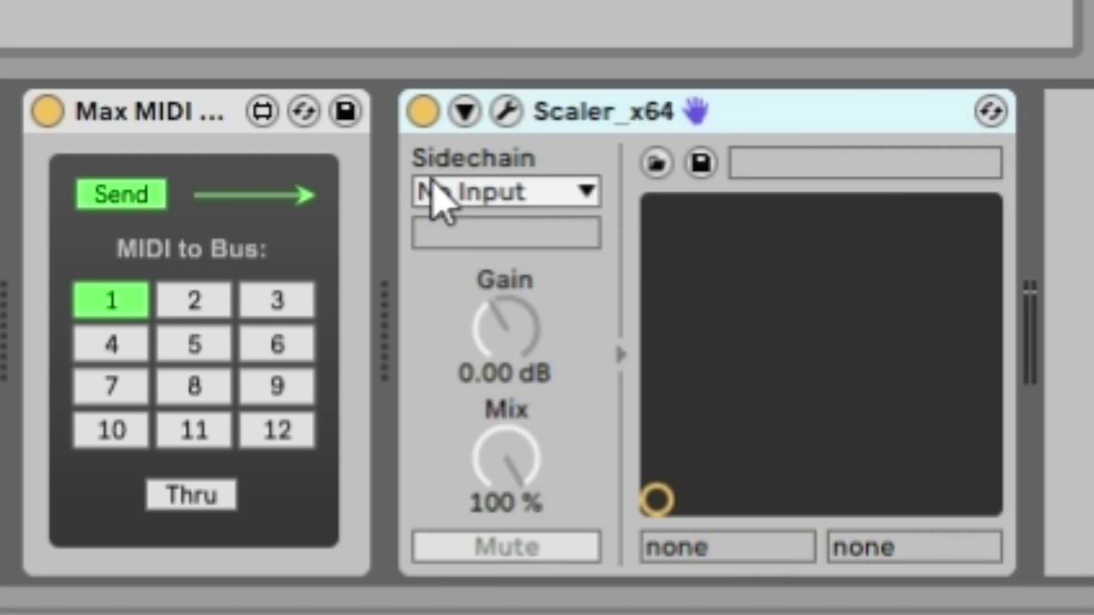
- Switch off the Max MIDI Sender on the first Scaler track and consolidate the track's four MIDI clips into one
left_click(121, 102)
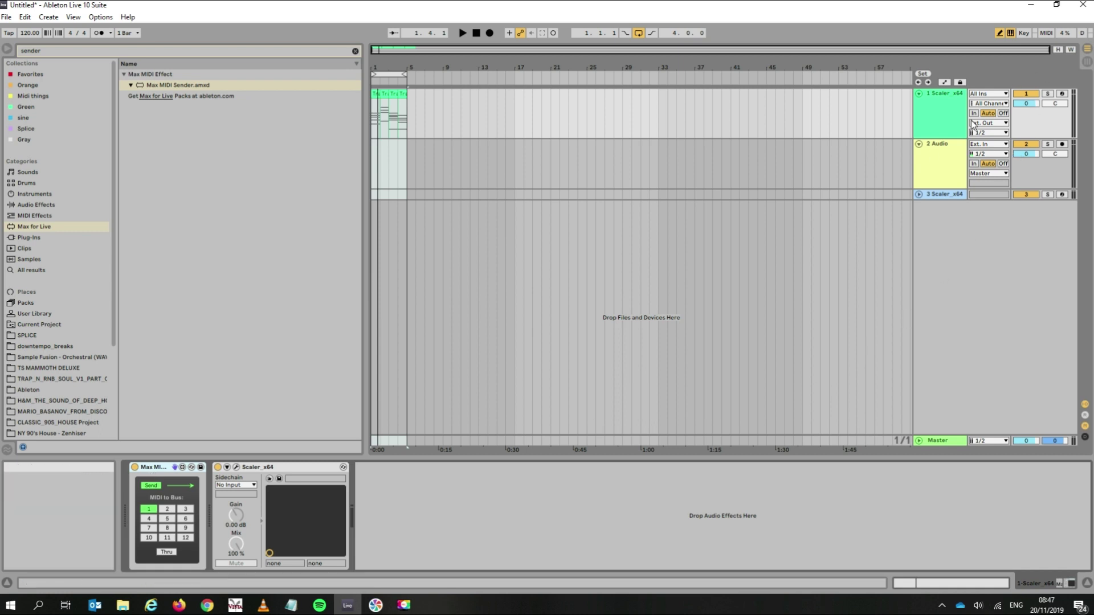
left_click(939, 170)
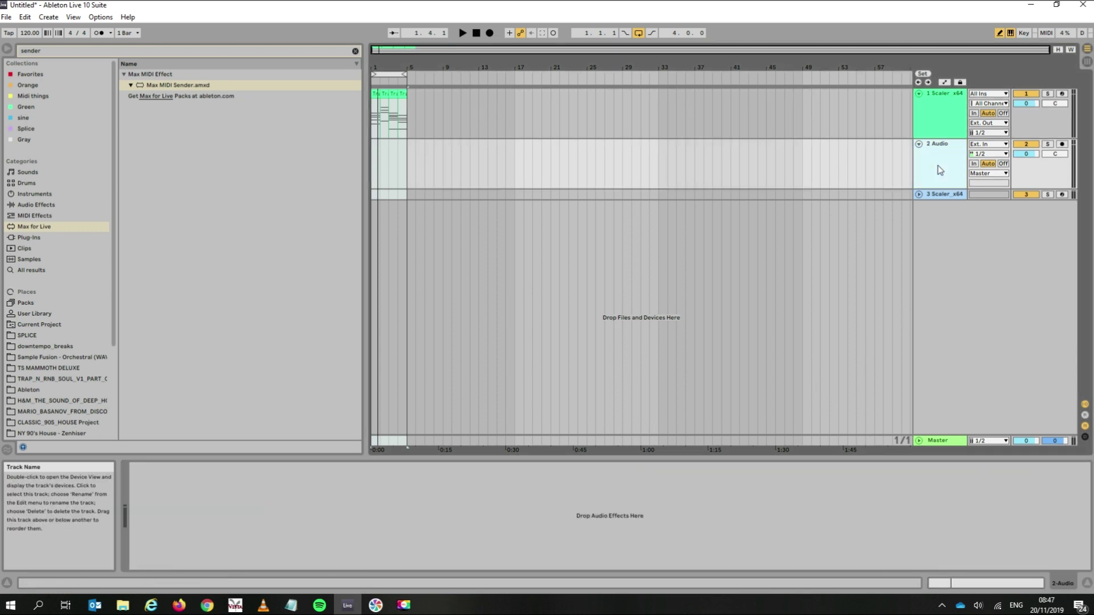
left_click(938, 111)
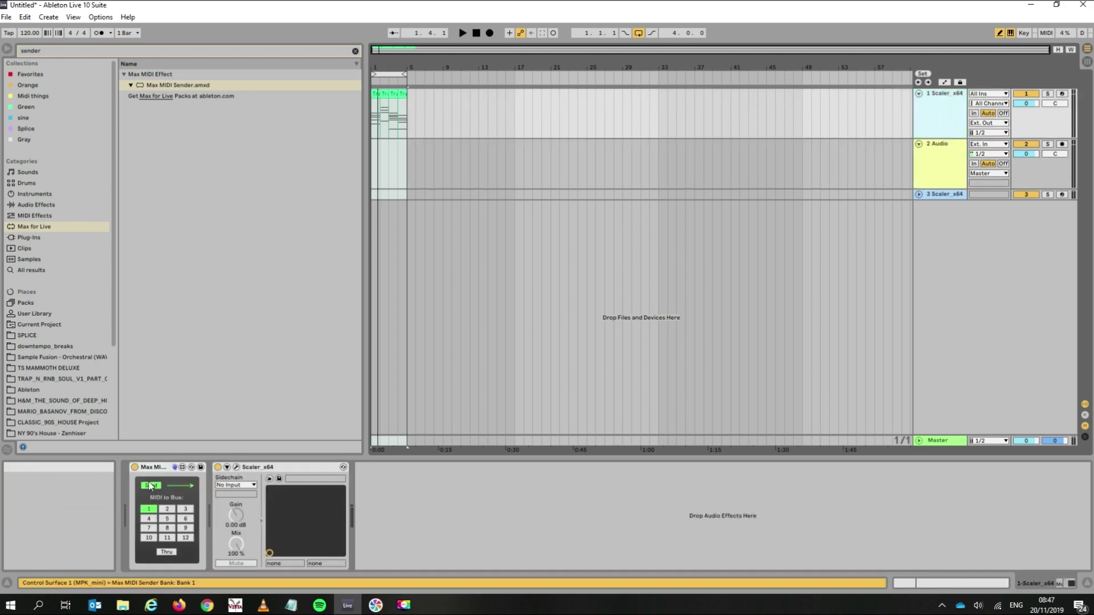
left_click(135, 467)
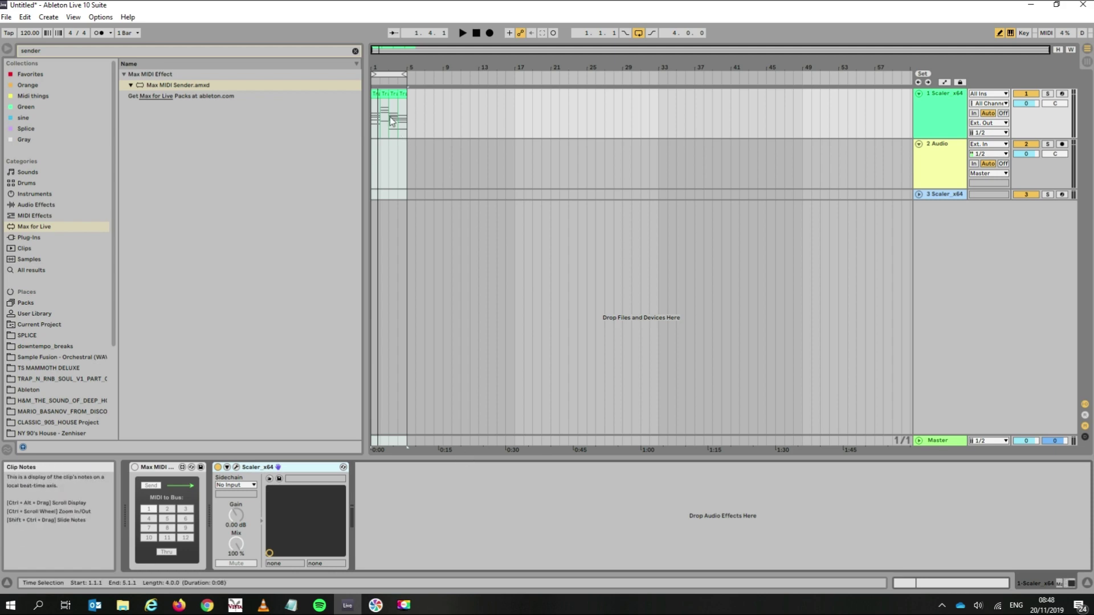
left_click(373, 91)
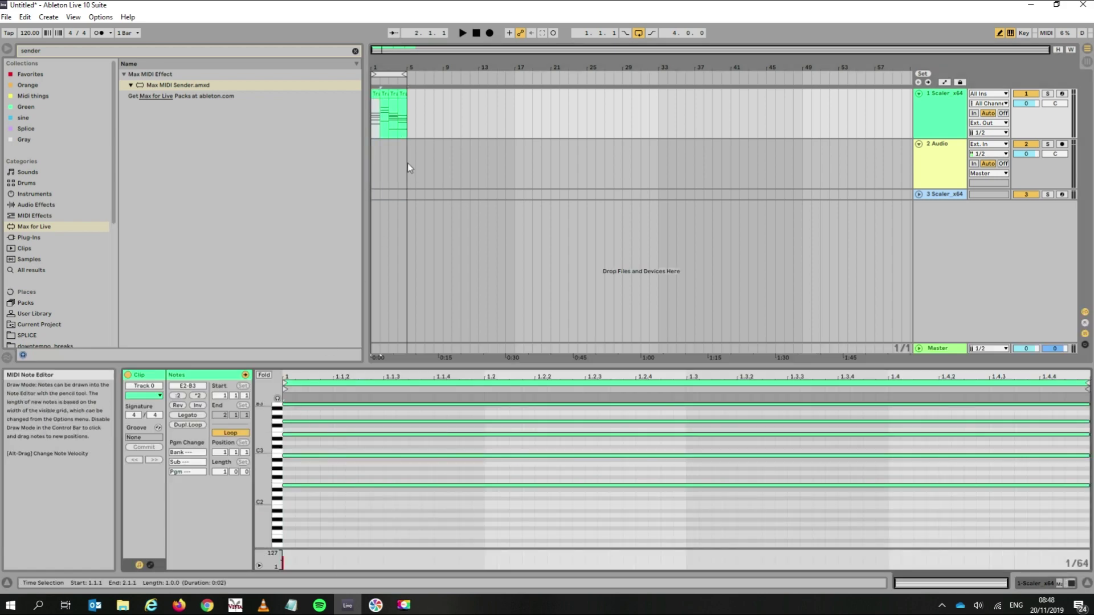
key("ctrl+j")
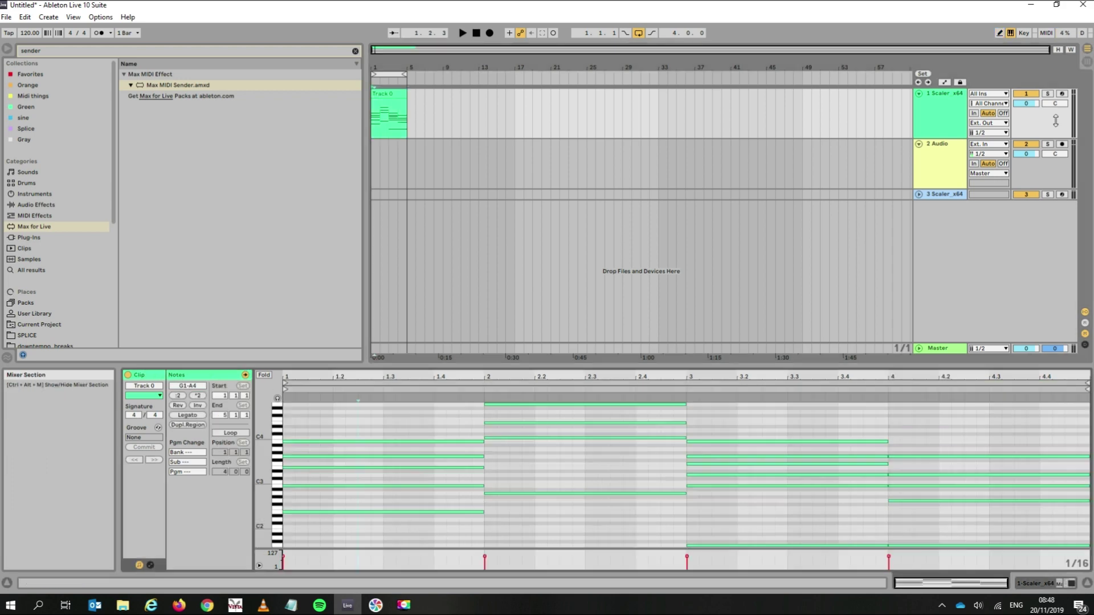
- Record a four-bar take from the external input onto the audio track over the looped chords, and disarm the track
left_click(937, 172)
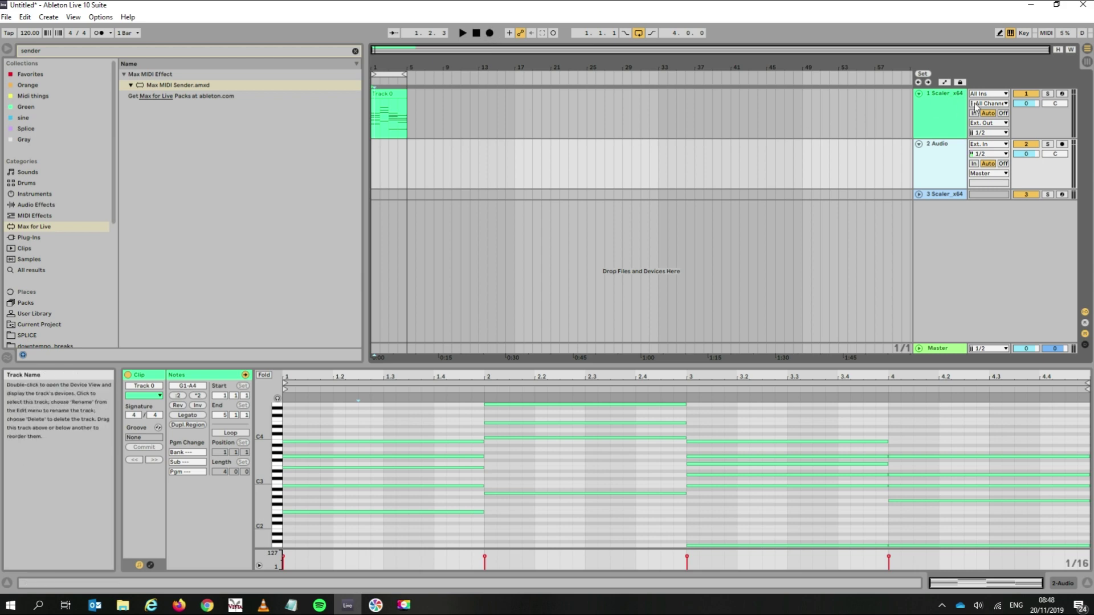
left_click(462, 33)
left_click(1062, 146)
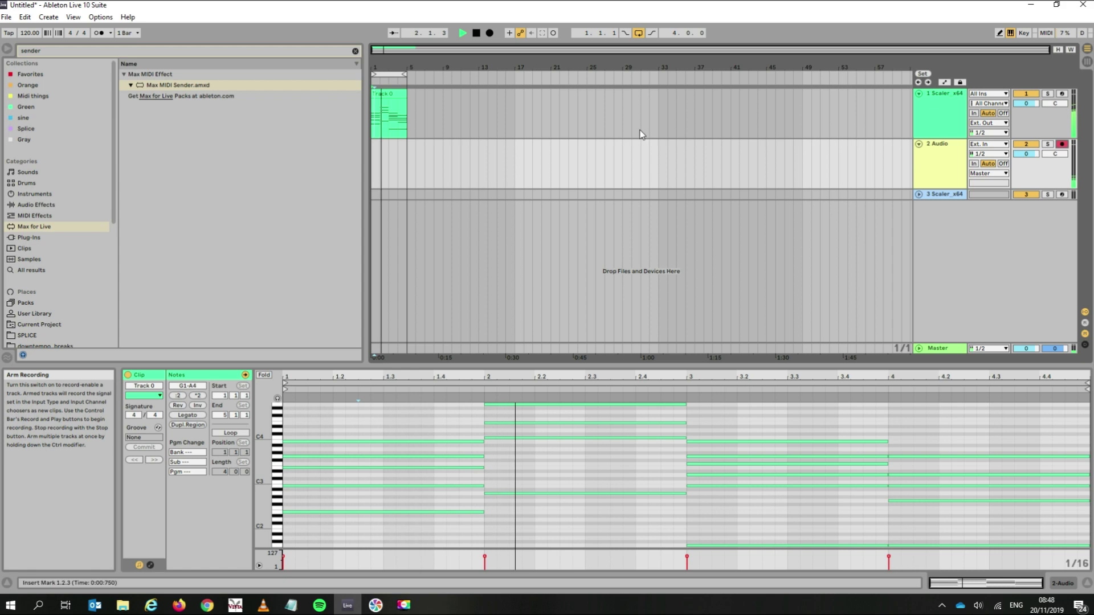
left_click(489, 33)
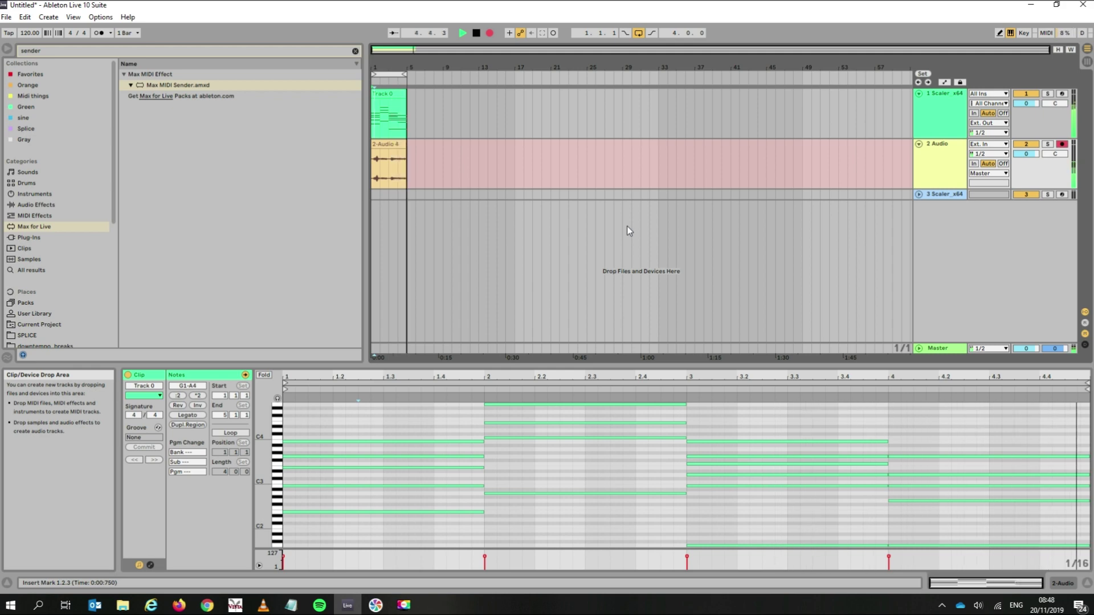
key("space")
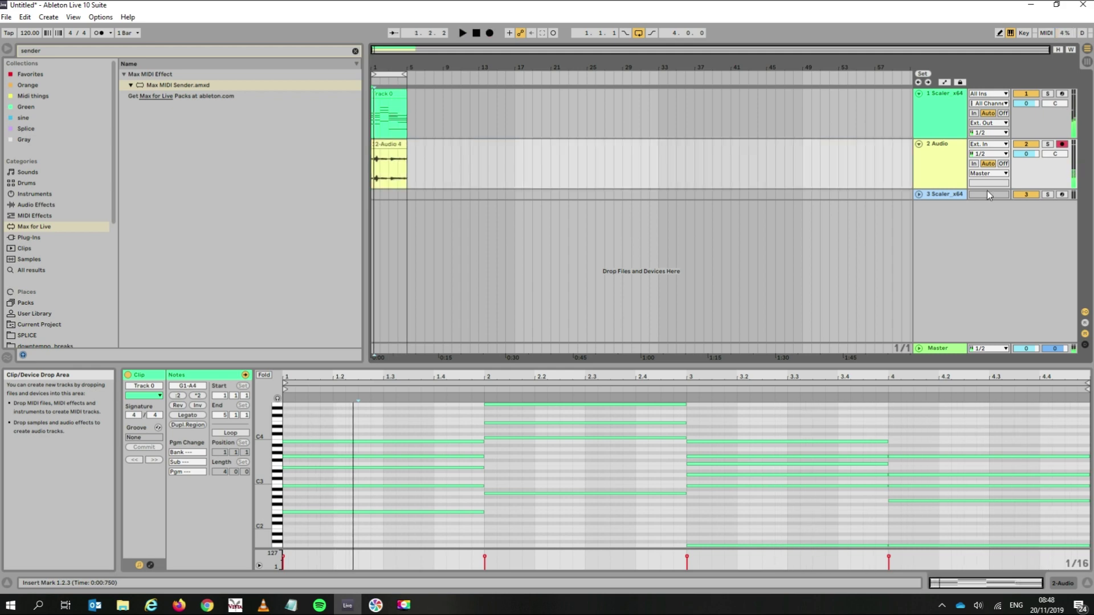
left_click(1062, 143)
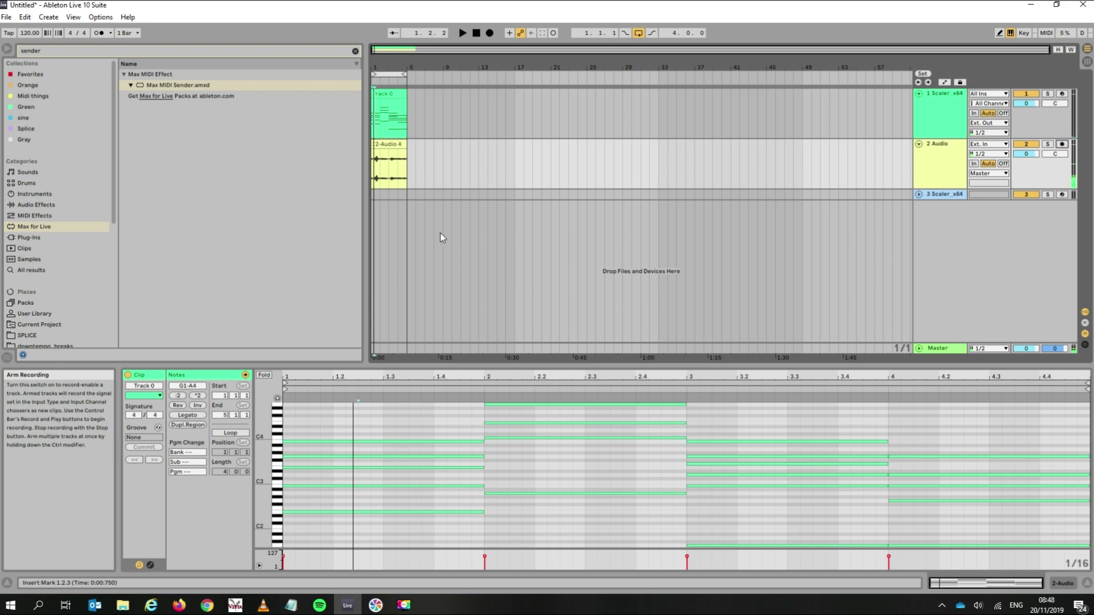
- Consolidate the recorded four-bar clip on the 2 Audio track, allowing playback to stop
left_click(462, 36)
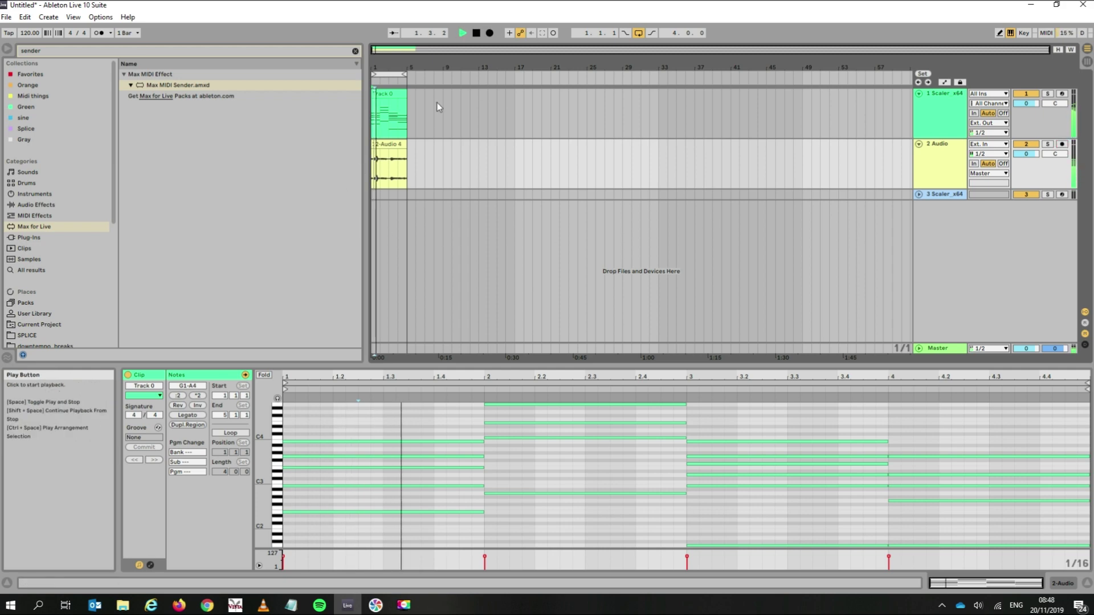
left_click(385, 147)
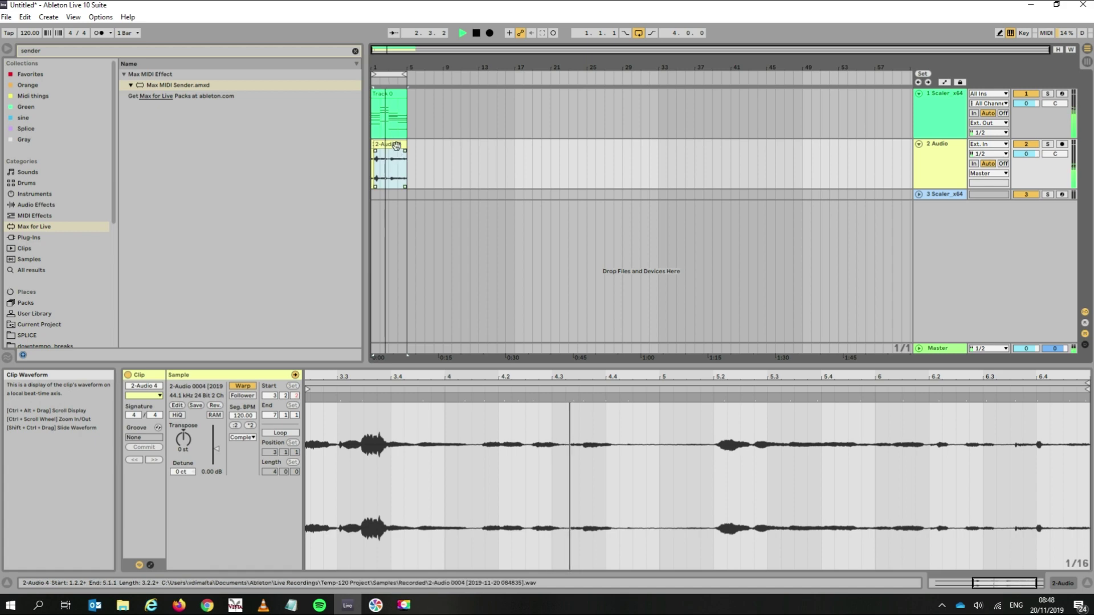
key("ctrl+j")
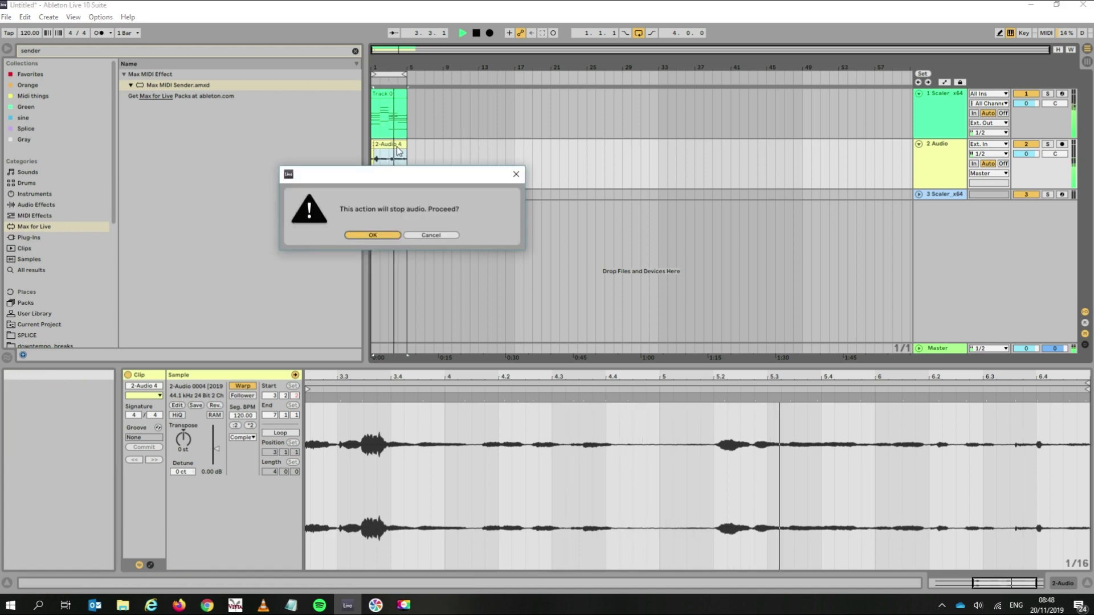
key("Return")
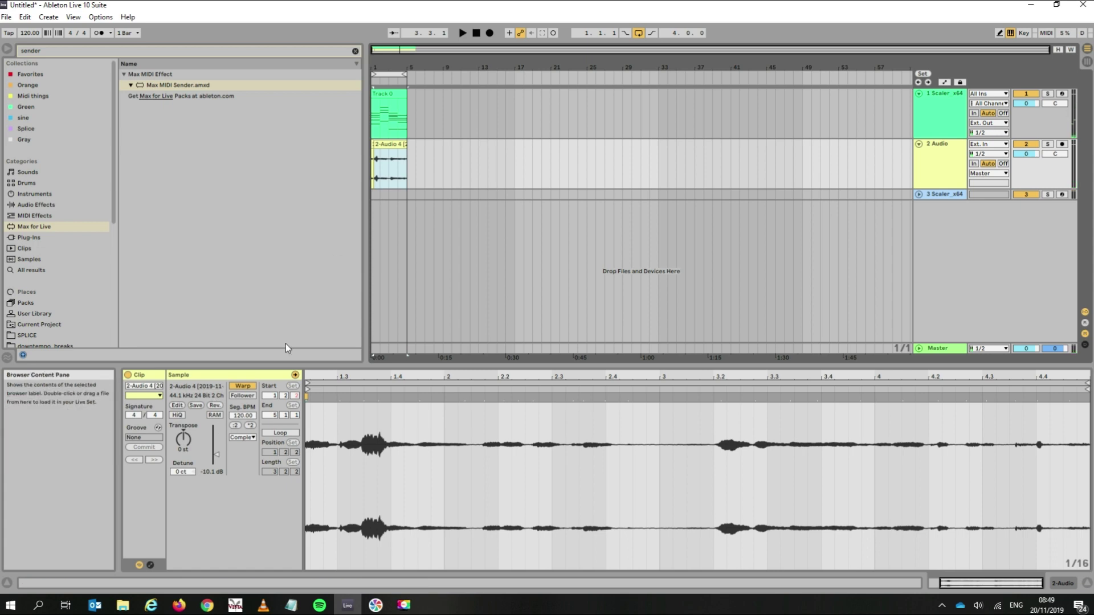
- Raise the consolidated audio clip's gain to -2.04 dB while checking its level against the chords
left_click_drag(216, 454, 216, 436)
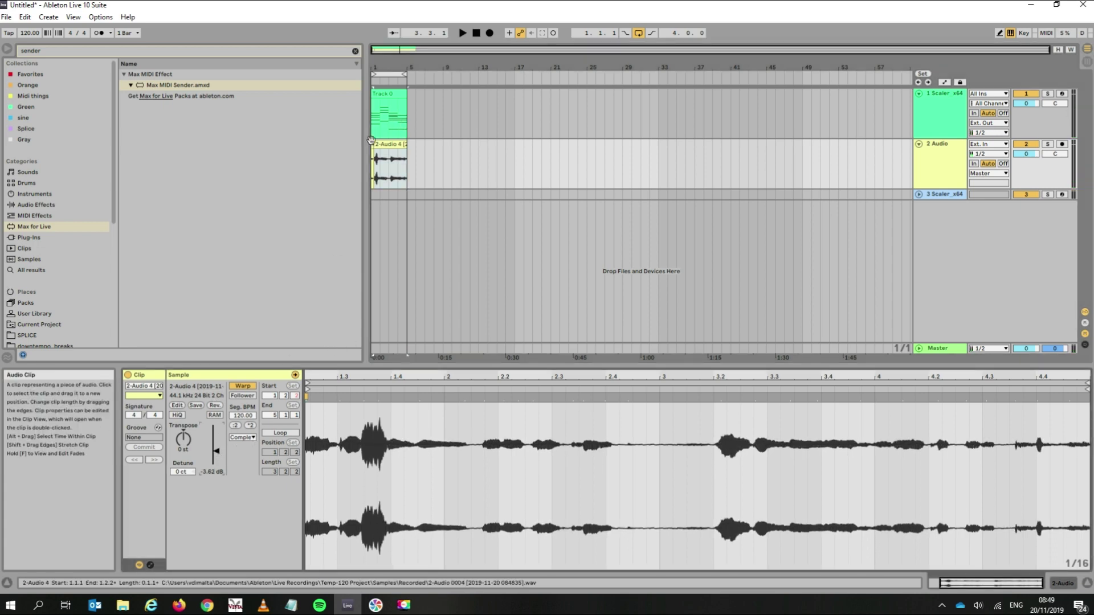
key("space")
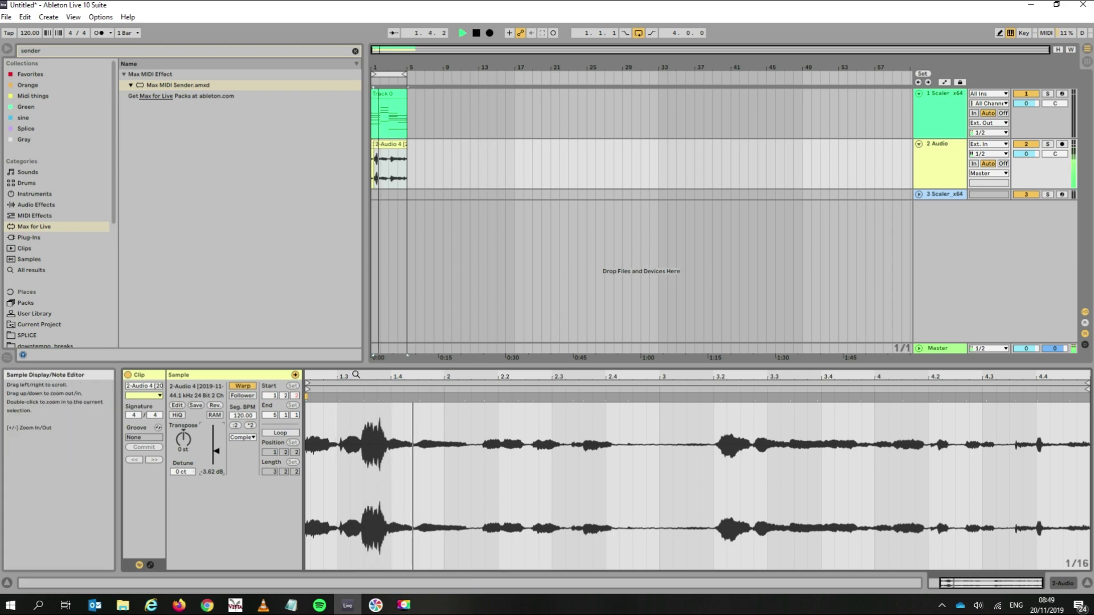
left_click_drag(221, 452, 217, 453)
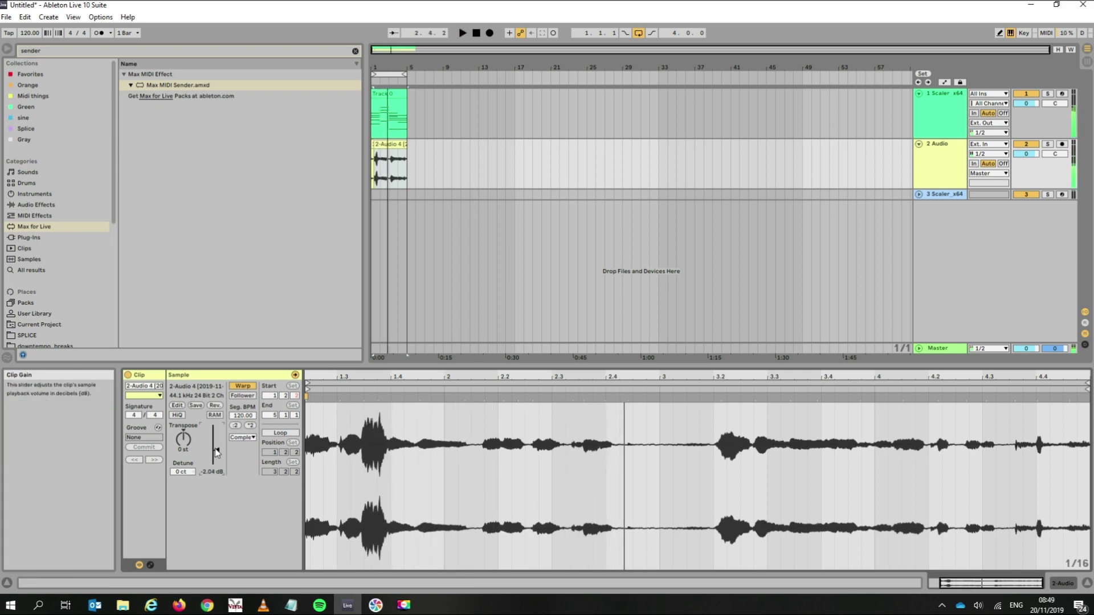
- Route the first Scaler track's output to 2-Audio and delete the unused third Scaler track
left_click(996, 123)
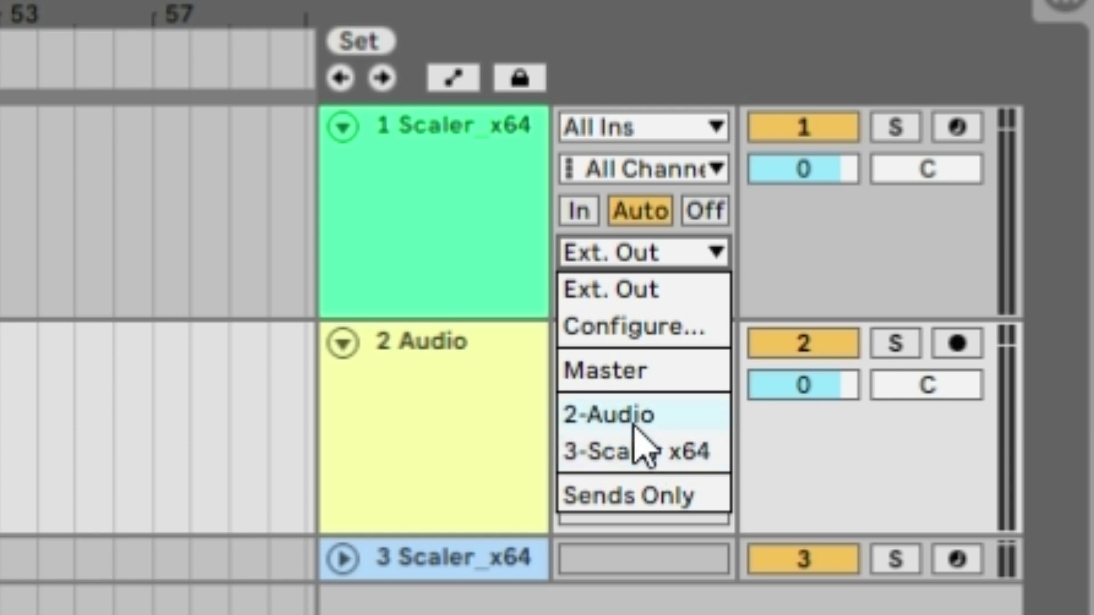
left_click(635, 429)
left_click(457, 562)
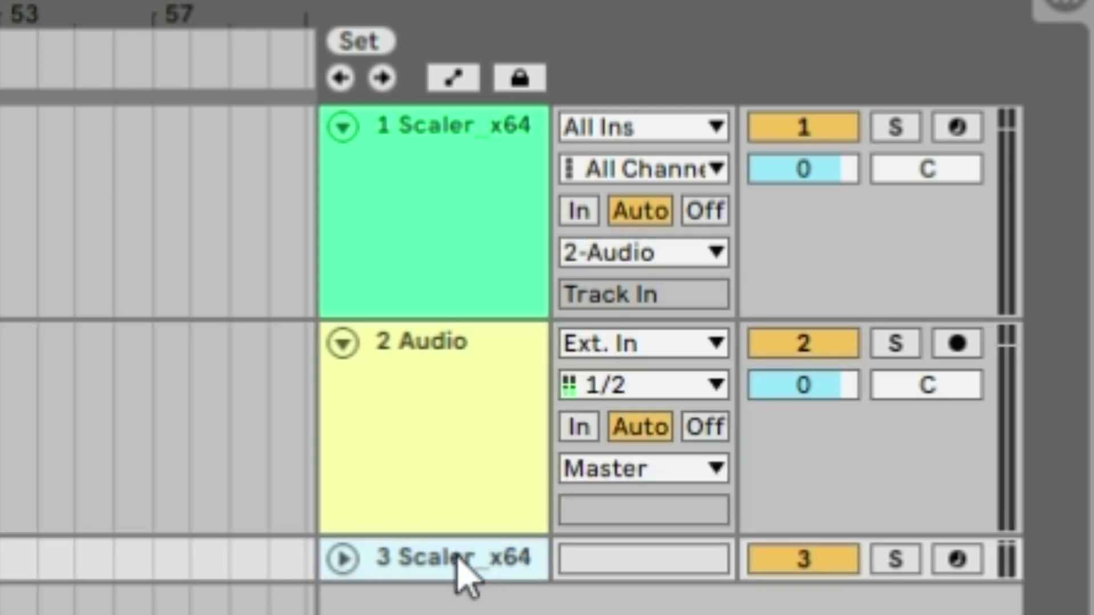
key("Delete")
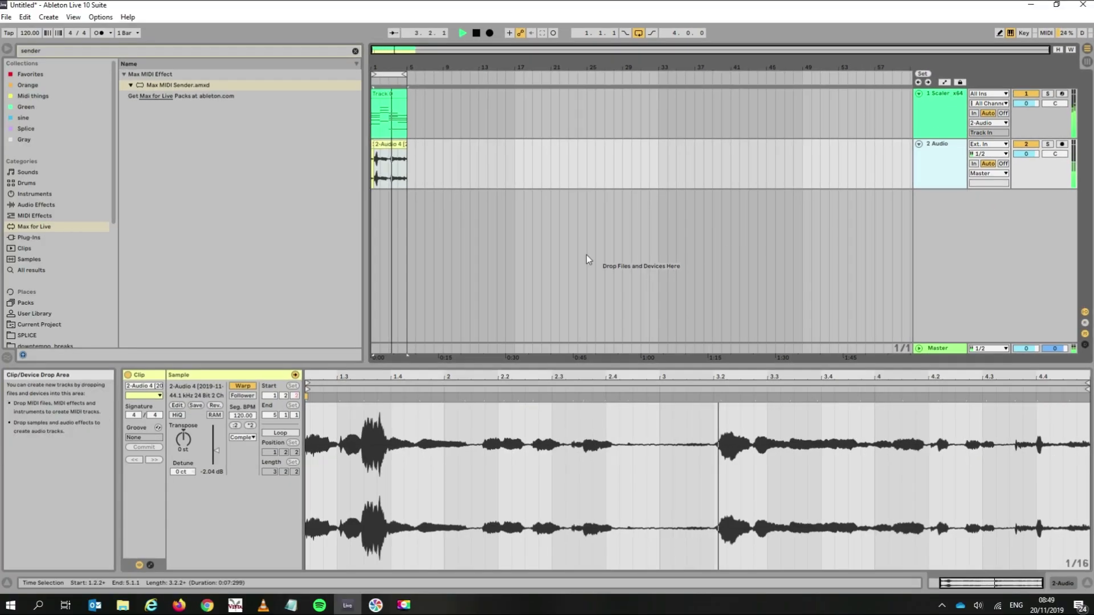
- Stop playback, search the Max for Live devices for "mono" and add Mono Vocoder to the 2 Audio track
key("space")
left_click(167, 53)
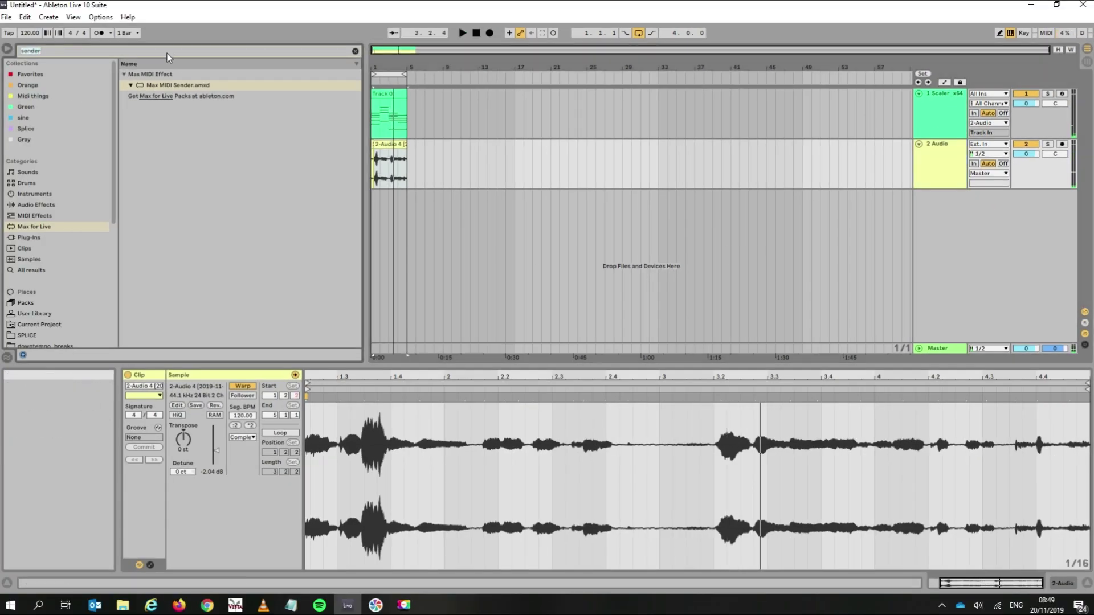
type("mono")
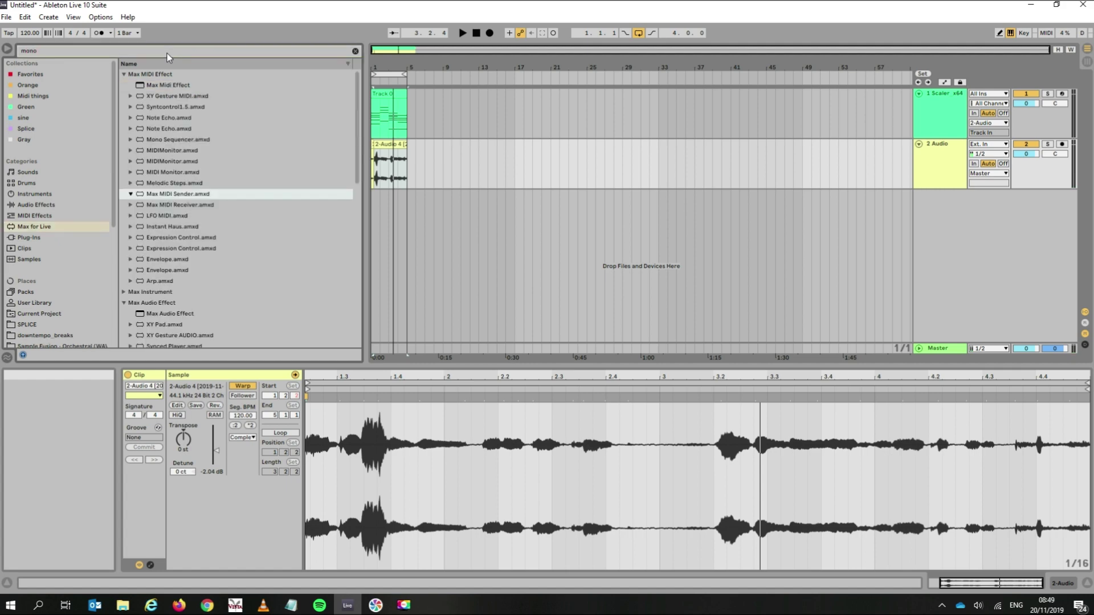
left_click_drag(194, 110, 414, 147)
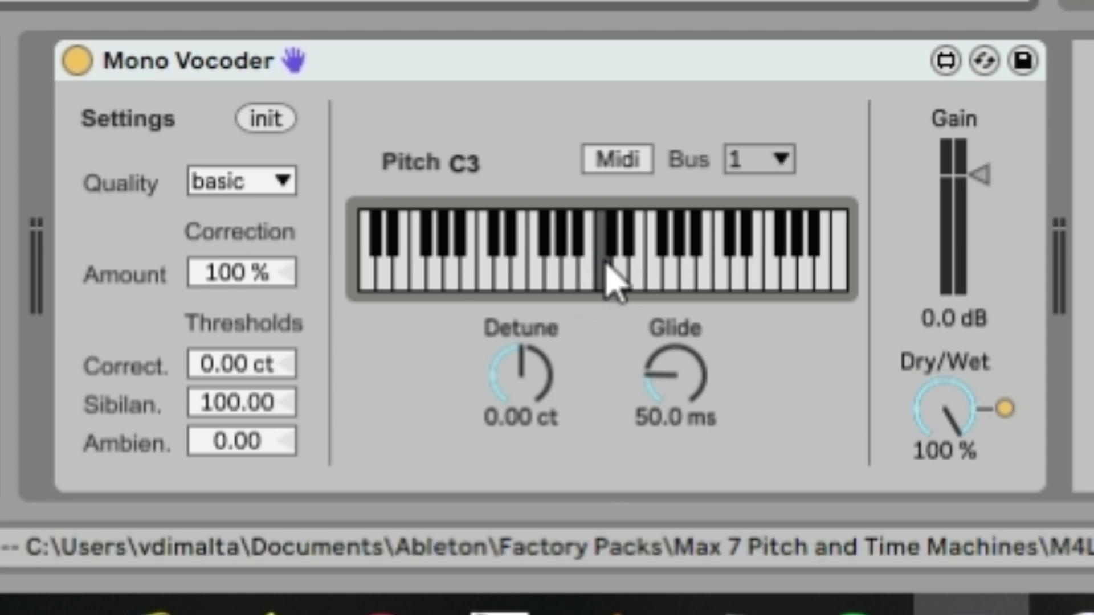
- Audition Mono Vocoder pitches D3, F3 and D4, settling on D2
left_click(627, 265)
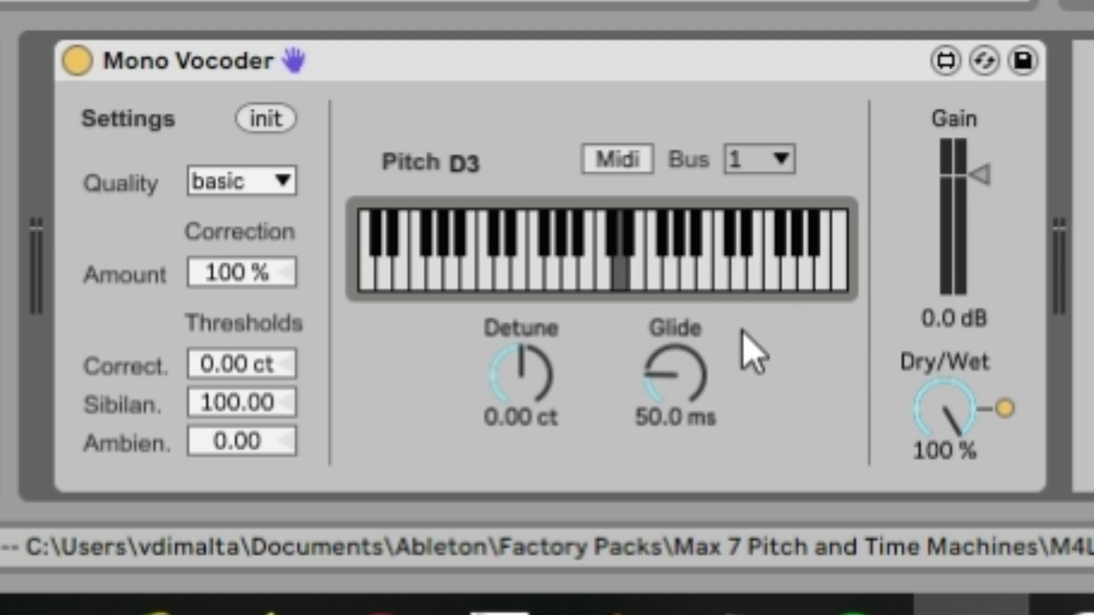
left_click(655, 278)
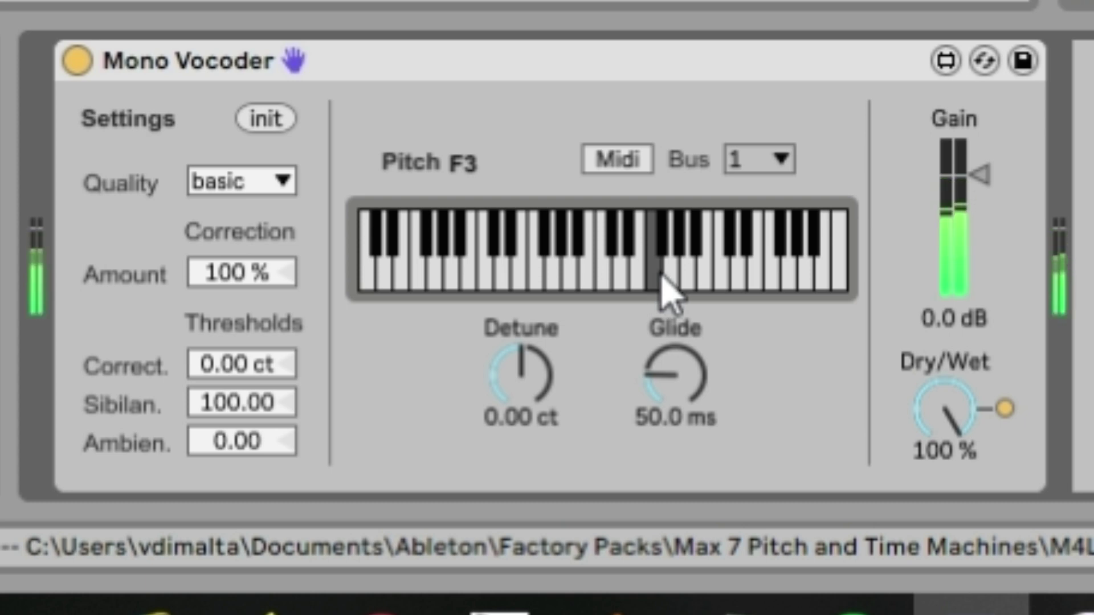
left_click(742, 274)
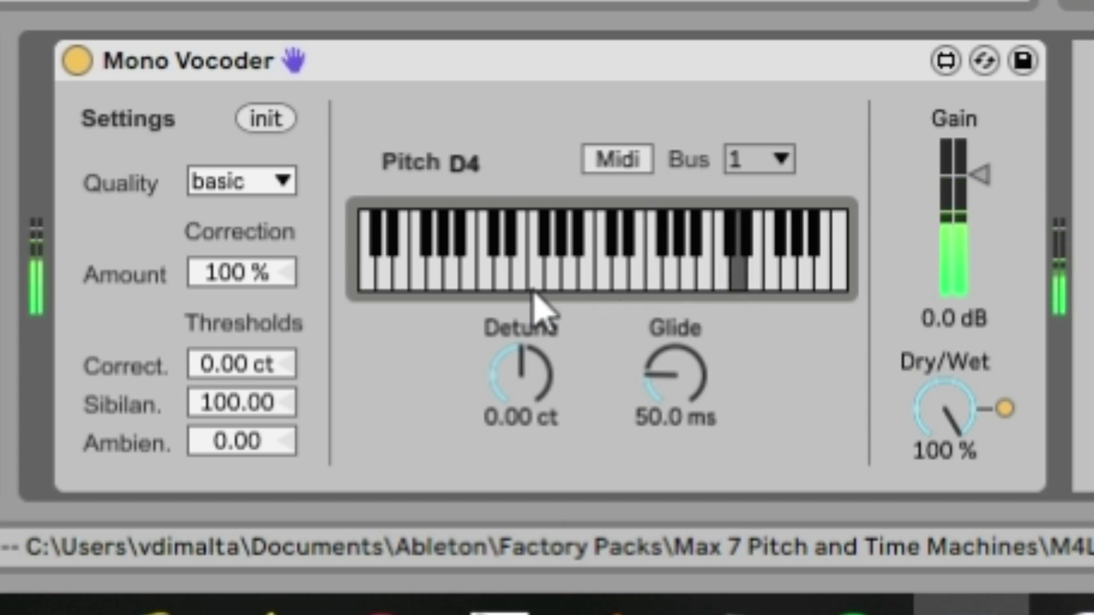
left_click(503, 278)
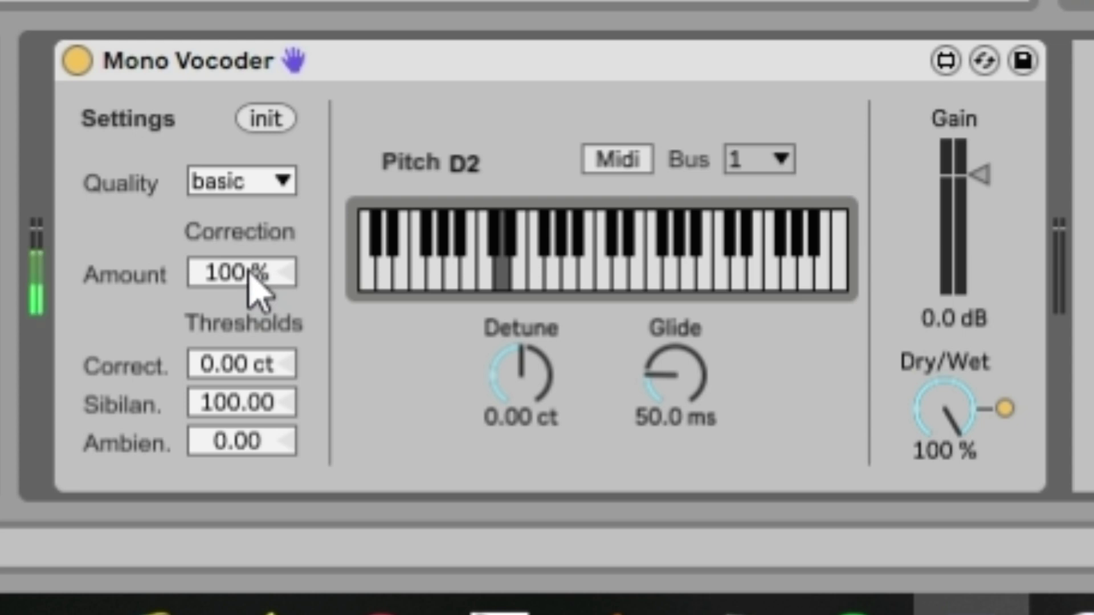
- Try lower vocoder correction amounts of 63.8 % and 57.5 %, and return the amount to 100 %
left_click_drag(253, 275, 254, 326)
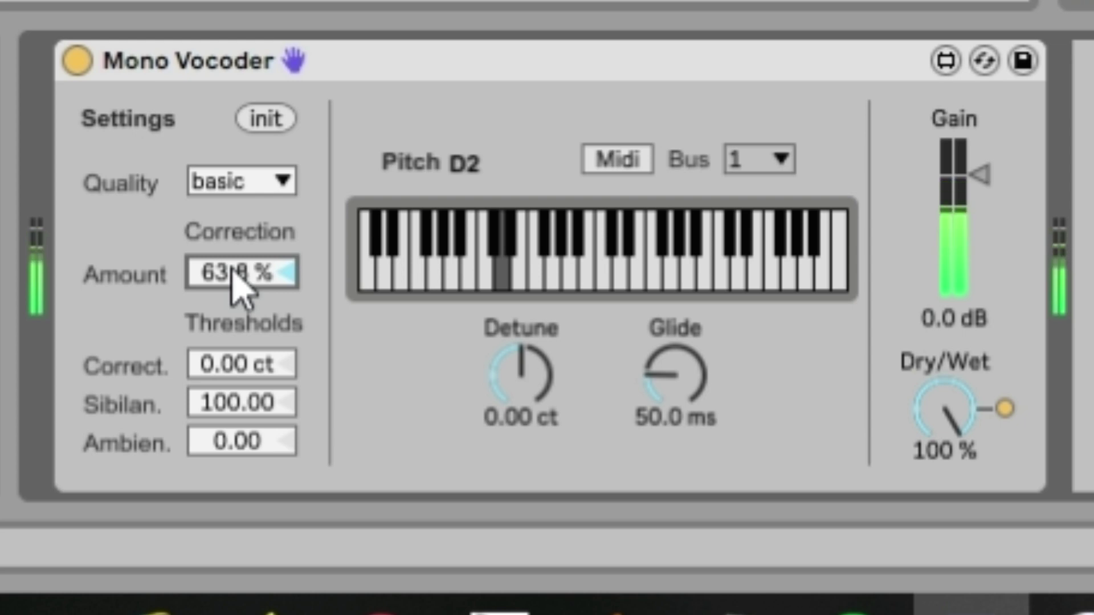
left_click_drag(233, 274, 233, 315)
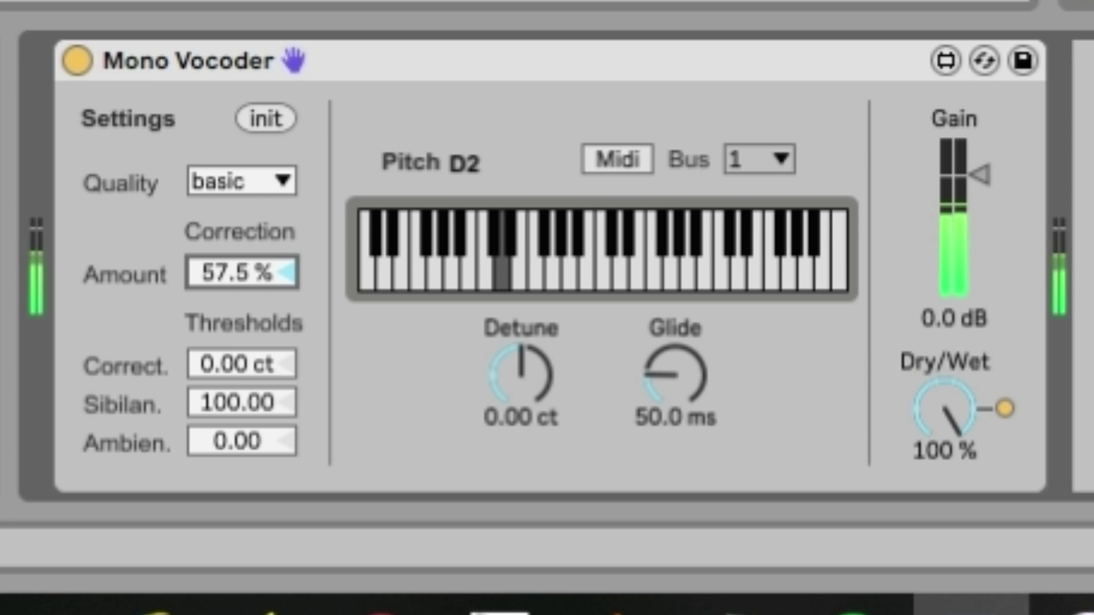
left_click_drag(288, 273, 288, 251)
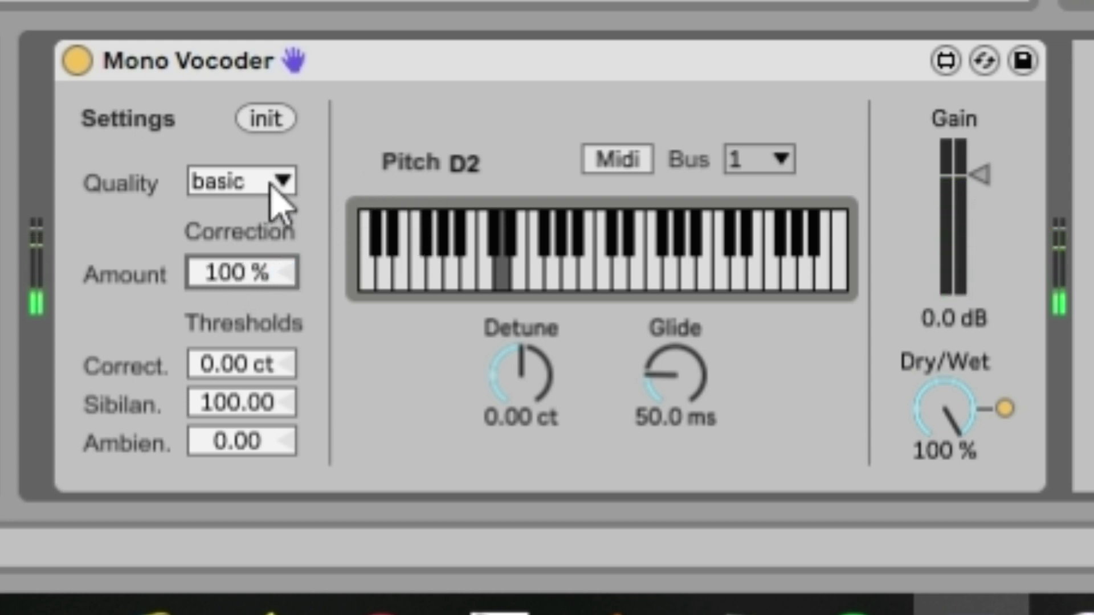
- Set the vocoder quality to best and compare a 55.1 % correction amount with 100 %, keeping 100 %
left_click(238, 182)
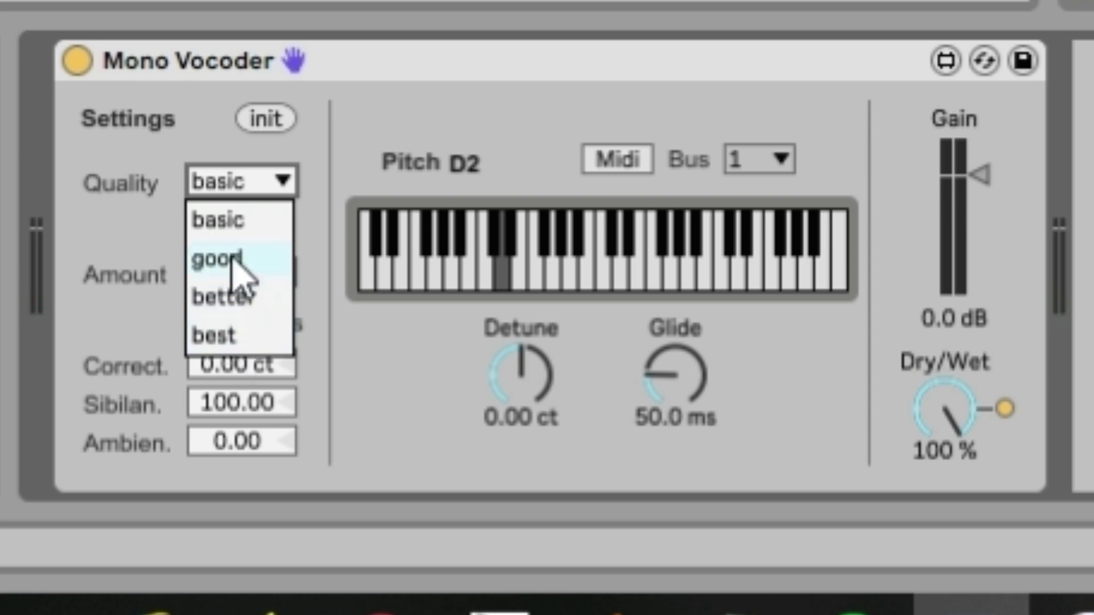
left_click(216, 336)
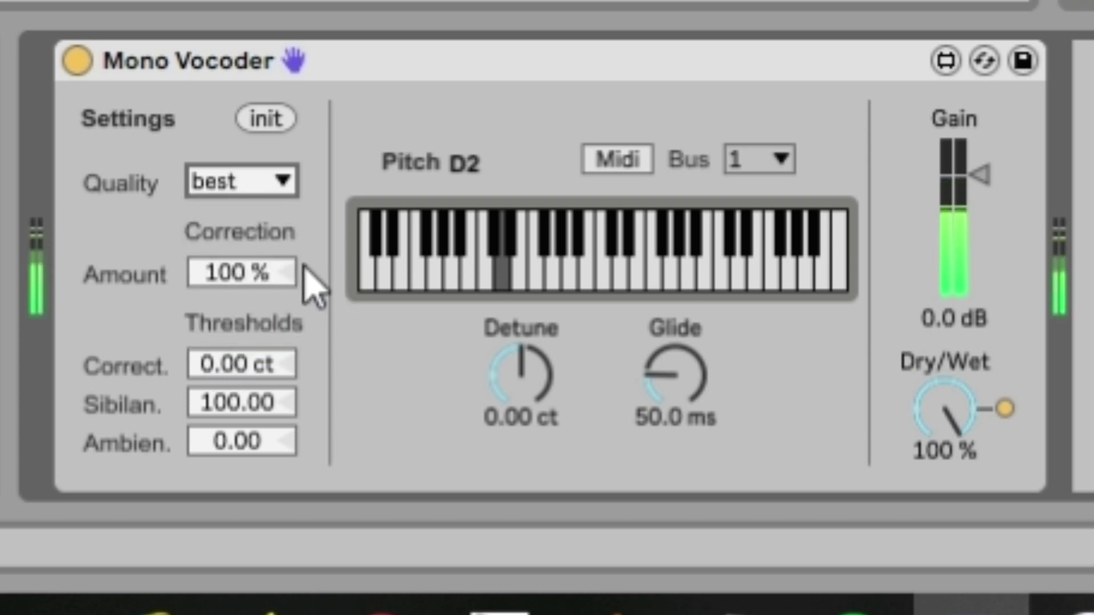
left_click_drag(262, 268, 262, 285)
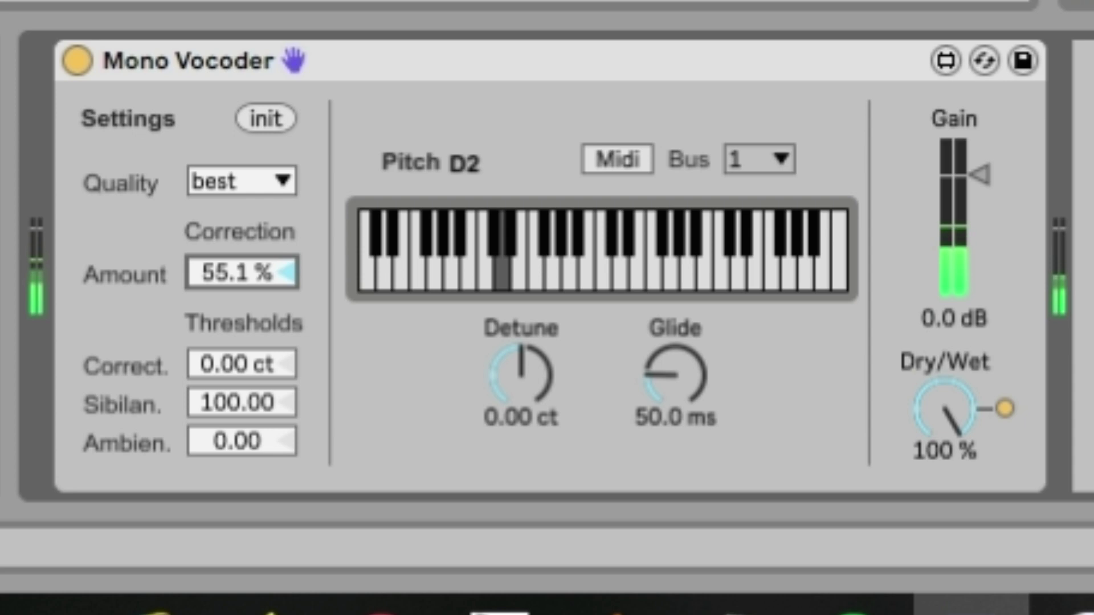
left_click_drag(262, 285, 263, 250)
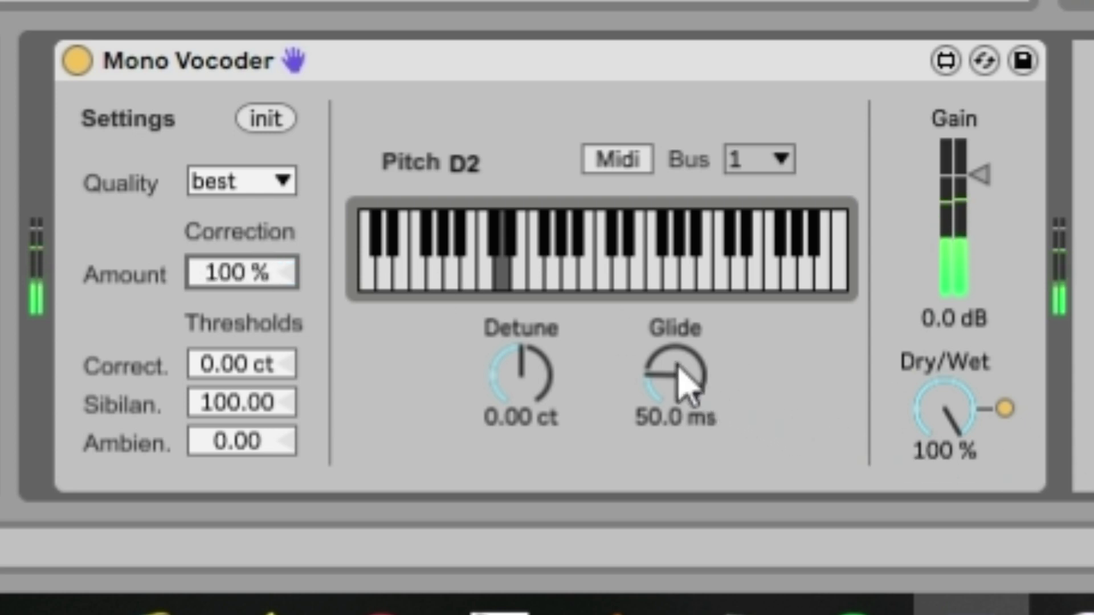
- Try the vocoder's Detune control and a Glide of 5.63 s, and return Glide to 50.0 ms
mouse_move(527, 371)
left_mouse_down()
mouse_move(527, 417)
mouse_move(527, 365)
mouse_move(536, 388)
left_mouse_up()
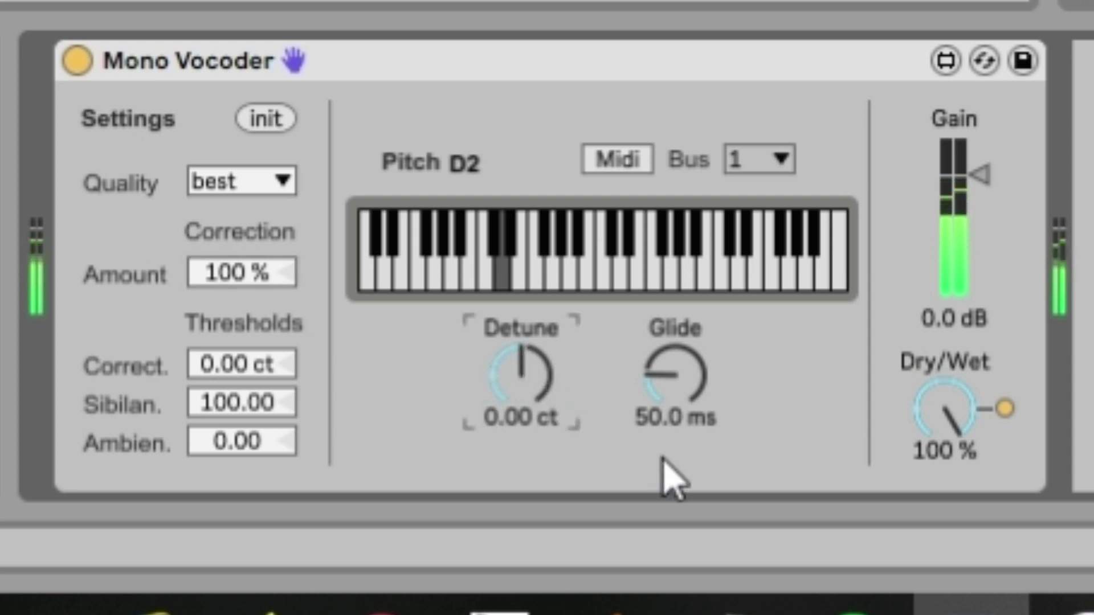
left_click_drag(681, 399, 681, 305)
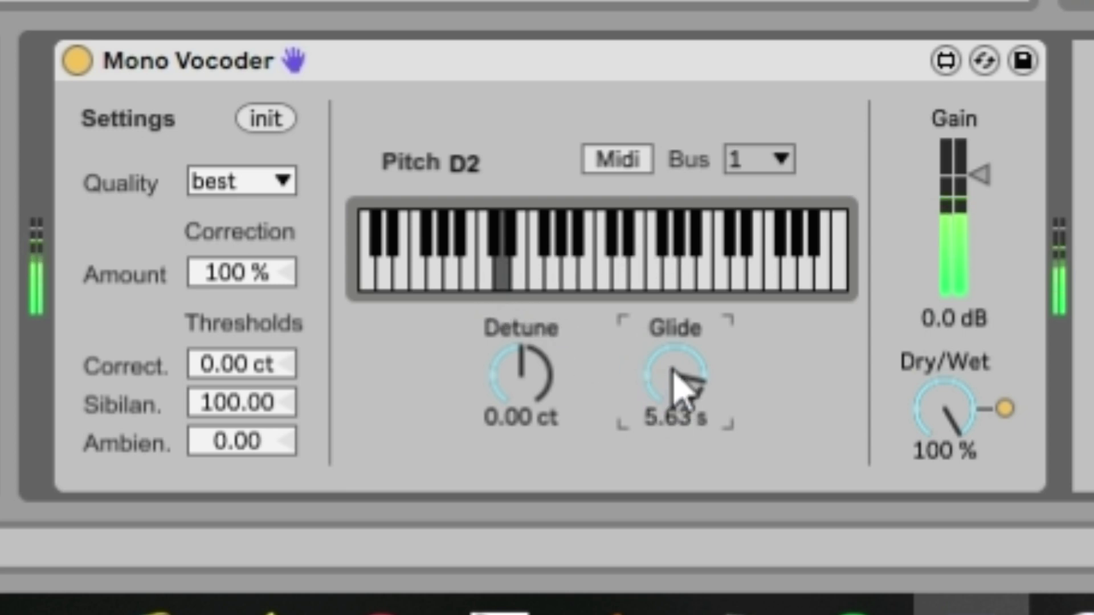
left_click_drag(675, 373, 733, 447)
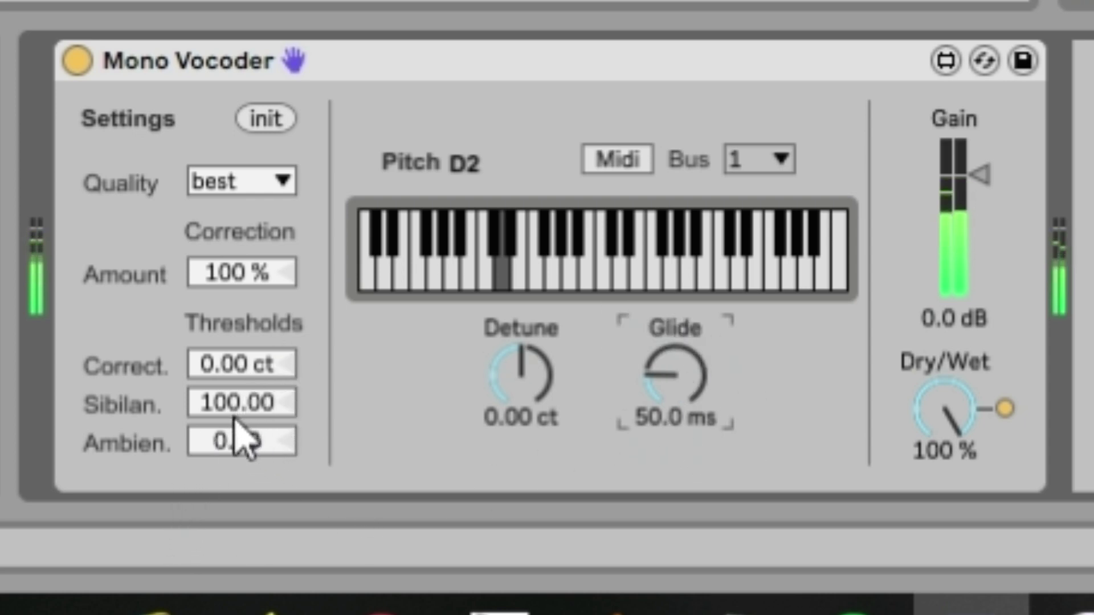
- Try an ambience threshold of 10.00 and the sibilance threshold, and reset them to 0.00 and 100.00
mouse_move(236, 447)
left_mouse_down()
mouse_move(236, 422)
mouse_move(219, 450)
left_mouse_up()
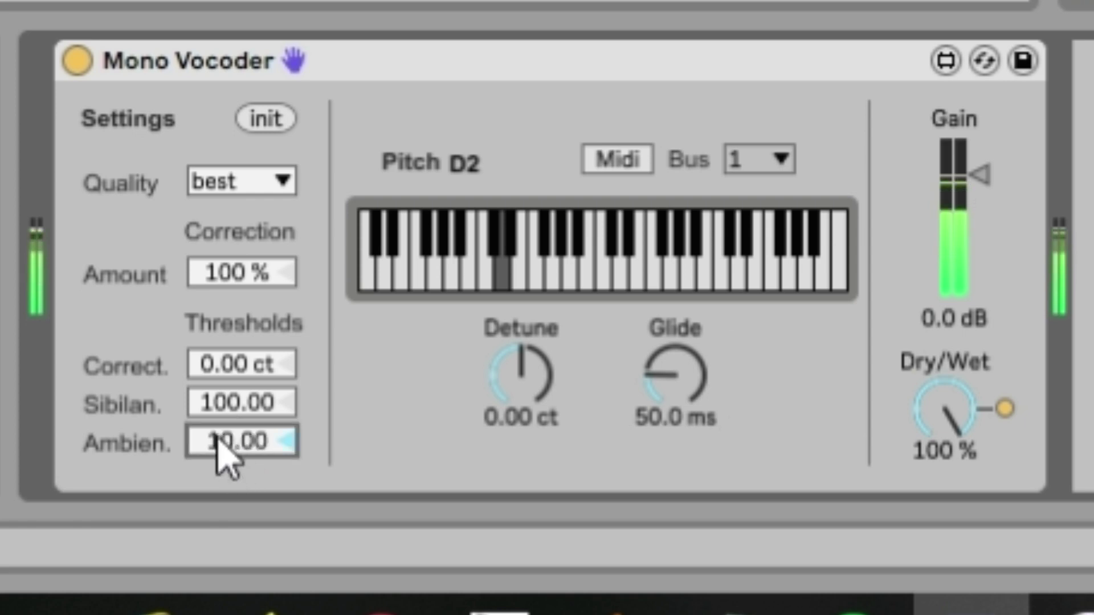
mouse_move(228, 402)
left_mouse_down()
mouse_move(228, 433)
mouse_move(228, 376)
mouse_move(214, 396)
mouse_move(210, 342)
mouse_move(215, 378)
mouse_move(246, 394)
left_mouse_up()
key("Delete")
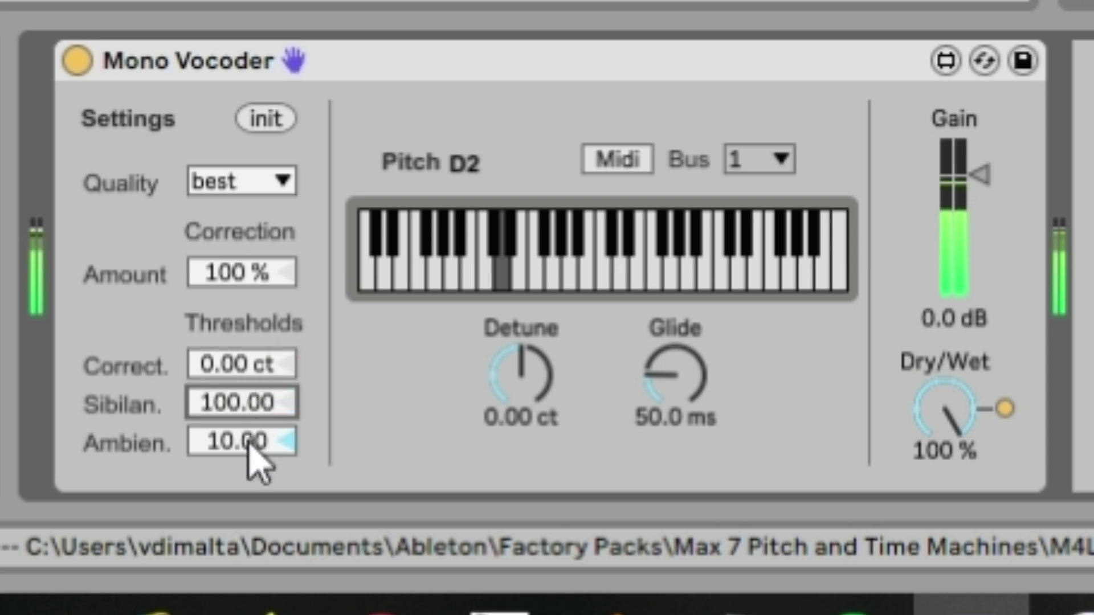
left_click(249, 440)
key("Delete")
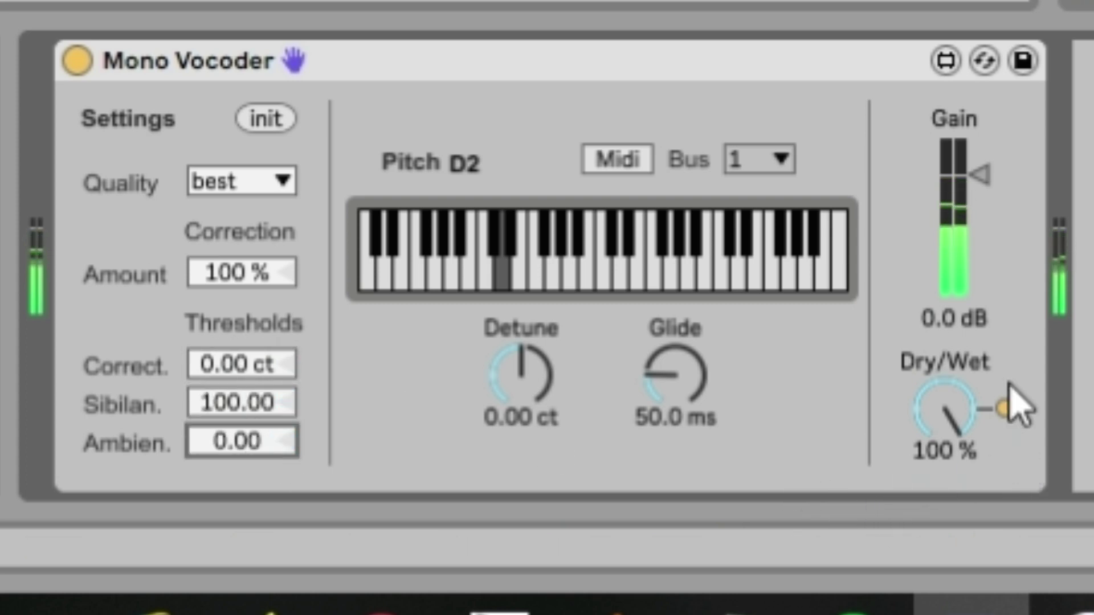
- Set the vocoder's output gain to 4.2 dB and try a Dry/Wet mix of 38.6 %
left_click_drag(972, 188, 979, 168)
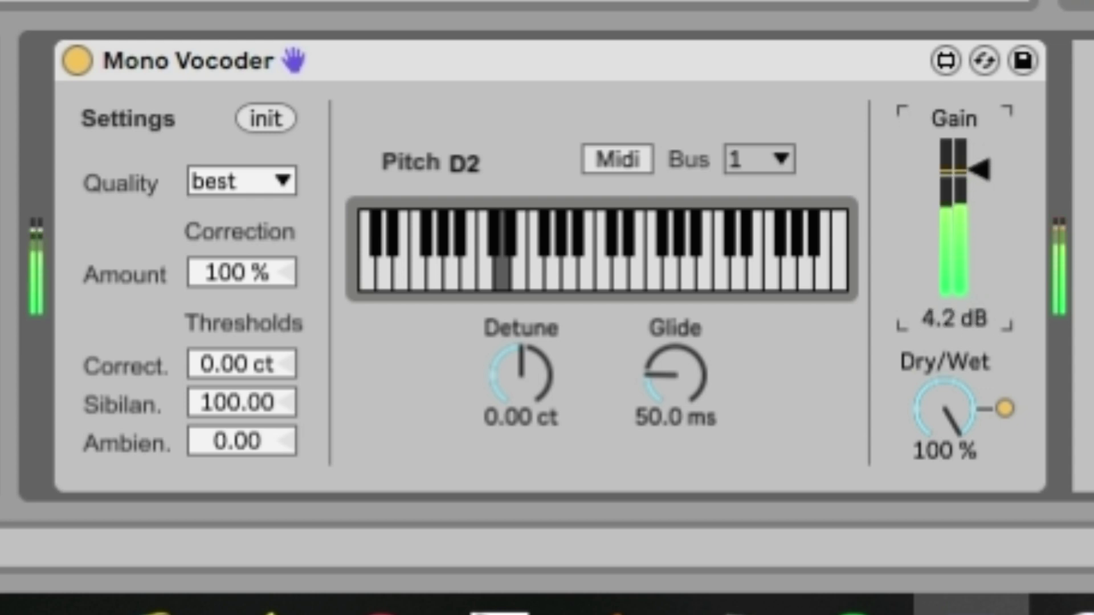
left_click_drag(964, 426, 963, 499)
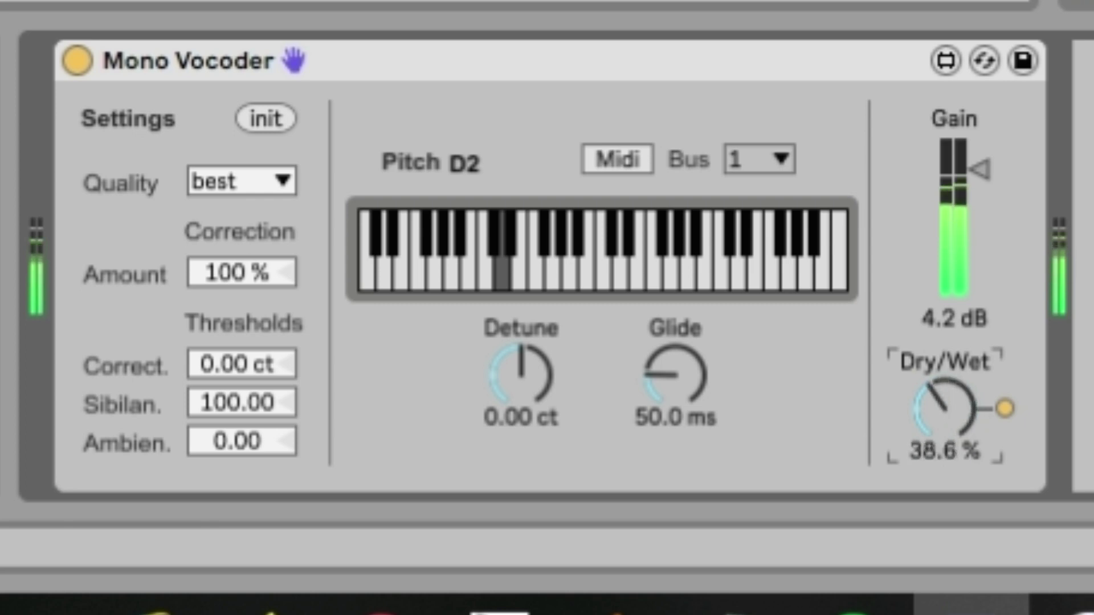
left_click_drag(963, 498, 892, 435)
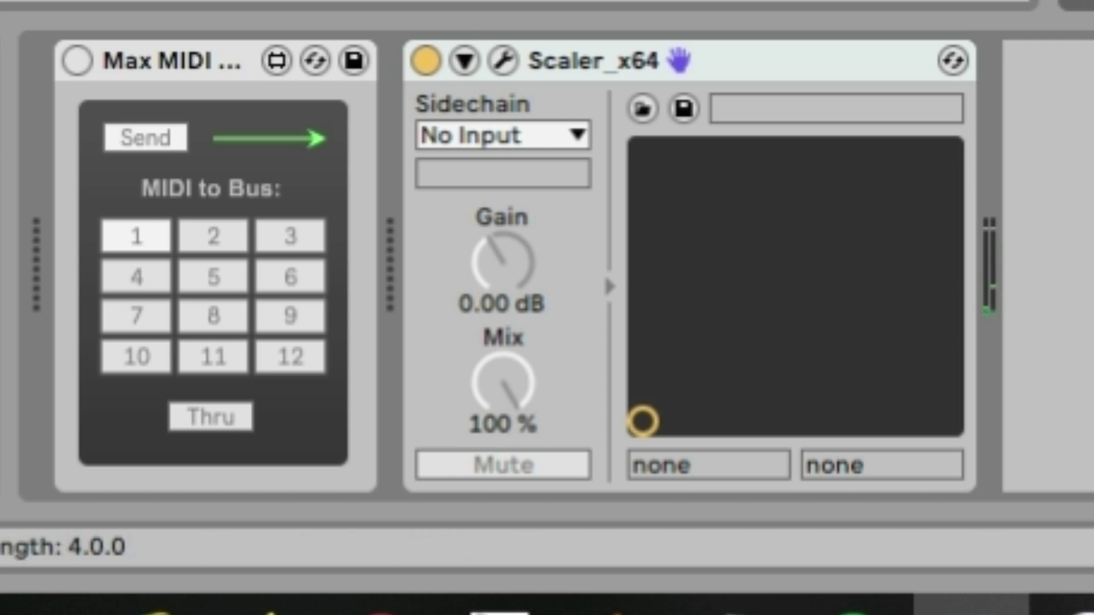
- Reduce the four chords in the second MIDI clip to single notes, keeping E2, A2, B3 and G3 in that order
key("shift+Tab")
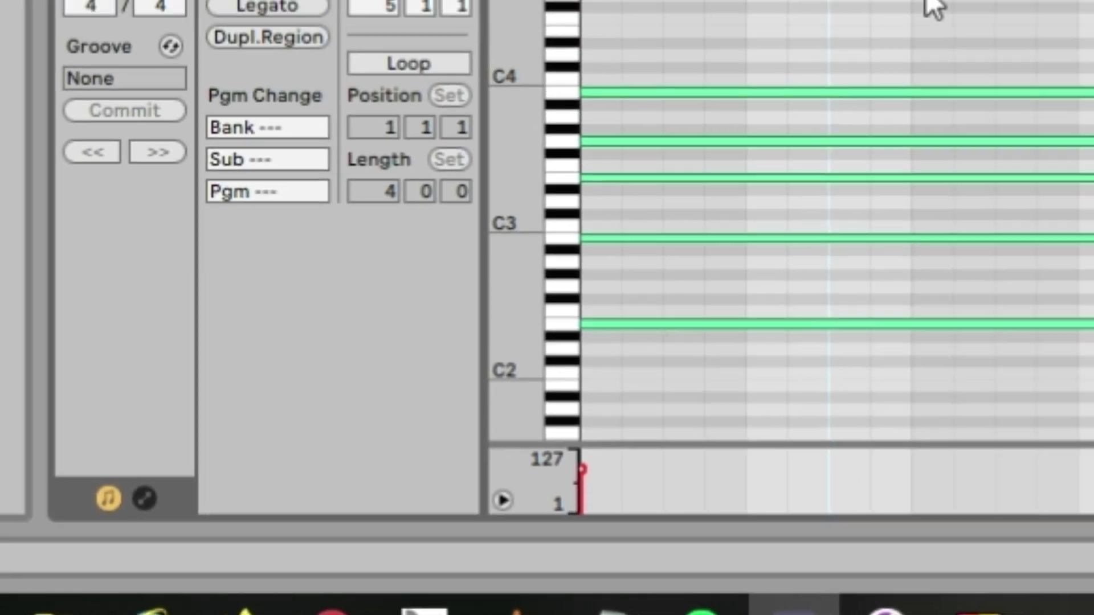
left_click_drag(747, 135, 514, 482)
key("Delete")
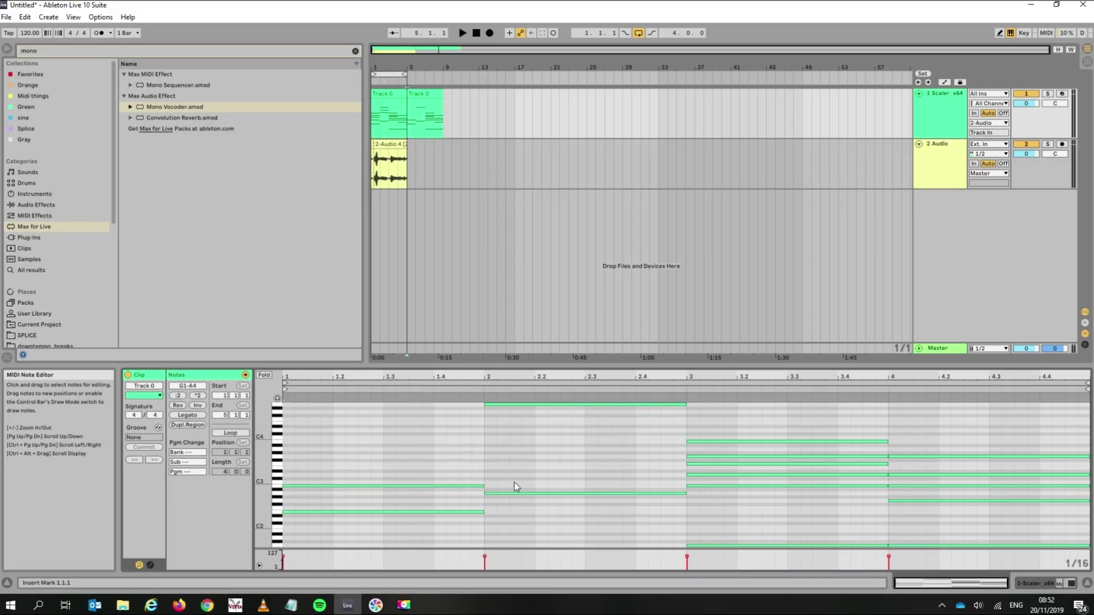
left_click(568, 405)
key("Delete")
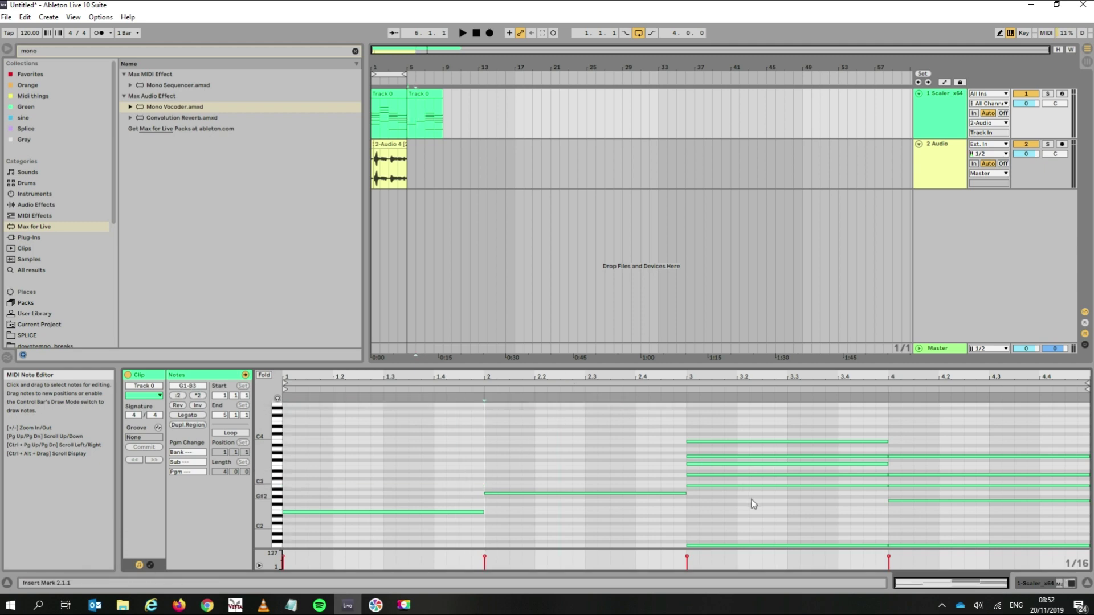
left_click_drag(702, 532, 928, 538)
key("Delete")
left_click_drag(877, 491, 800, 456)
key("Delete")
key("Delete")
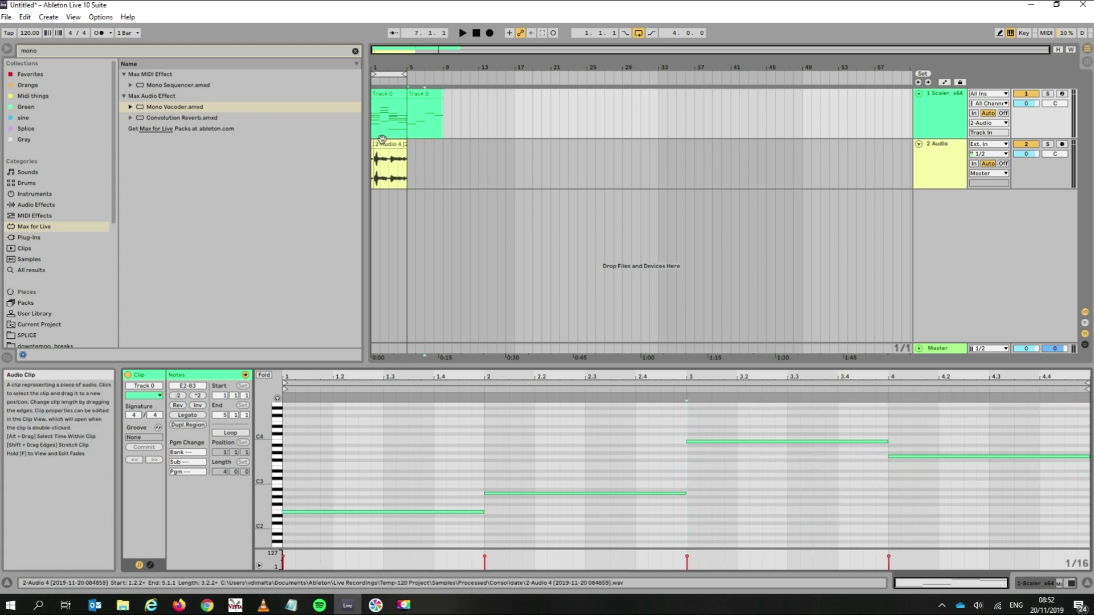
- Duplicate the vocal audio clip to bar 5 and loop the arrangement over the second MIDI clip
left_click(405, 200)
left_click_drag(404, 202, 367, 164)
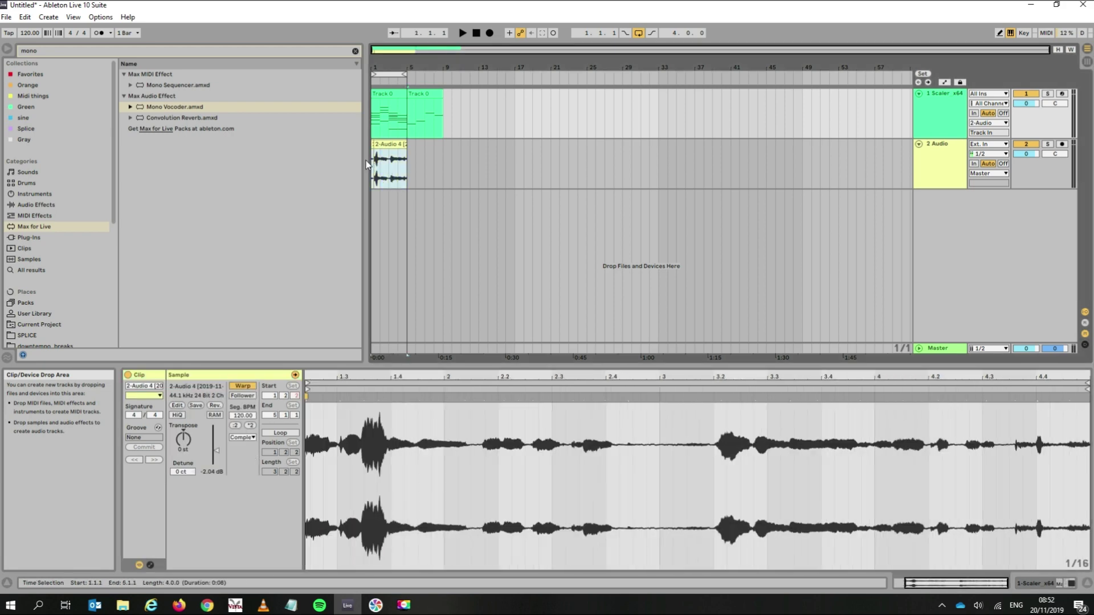
key("ctrl+d")
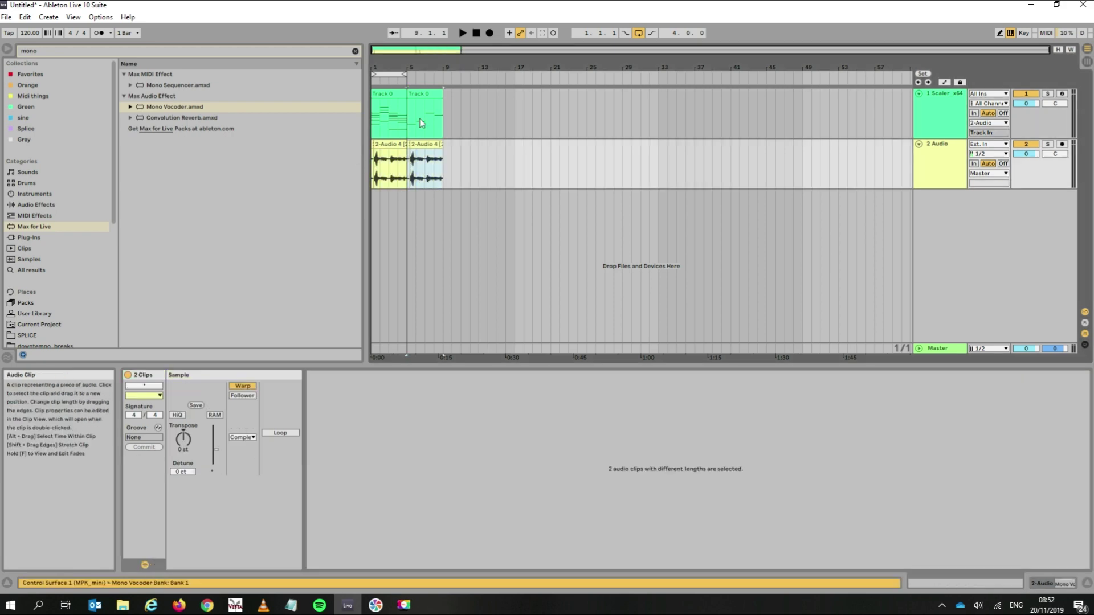
left_click(427, 94)
key("ctrl+l")
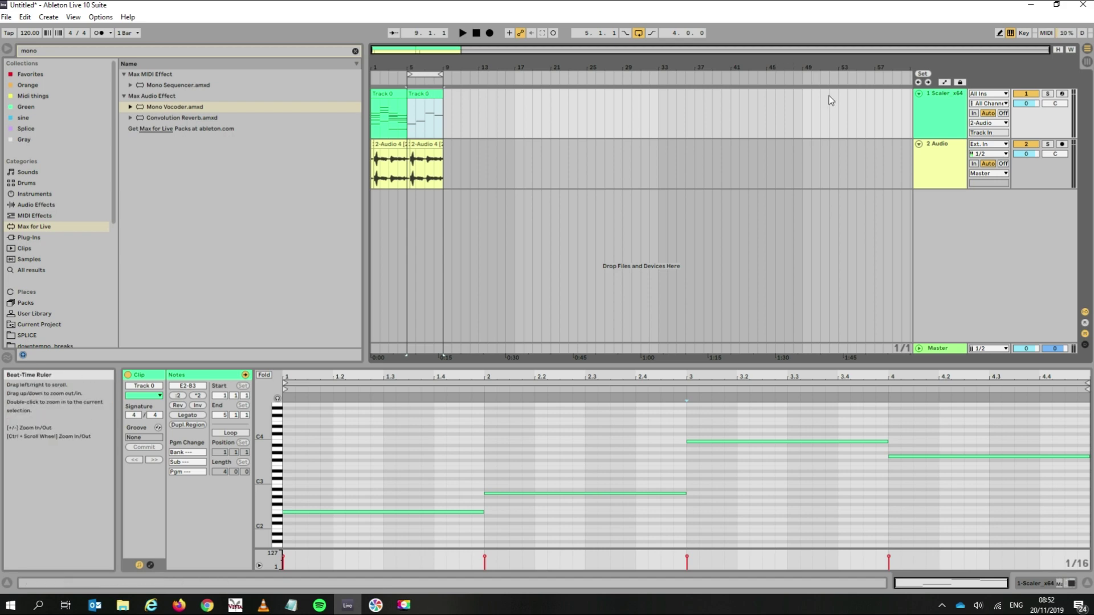
- Switch the Max MIDI Sender back on and enable MIDI control in Mono Vocoder on the audio track
left_click(943, 176)
double_click(938, 179)
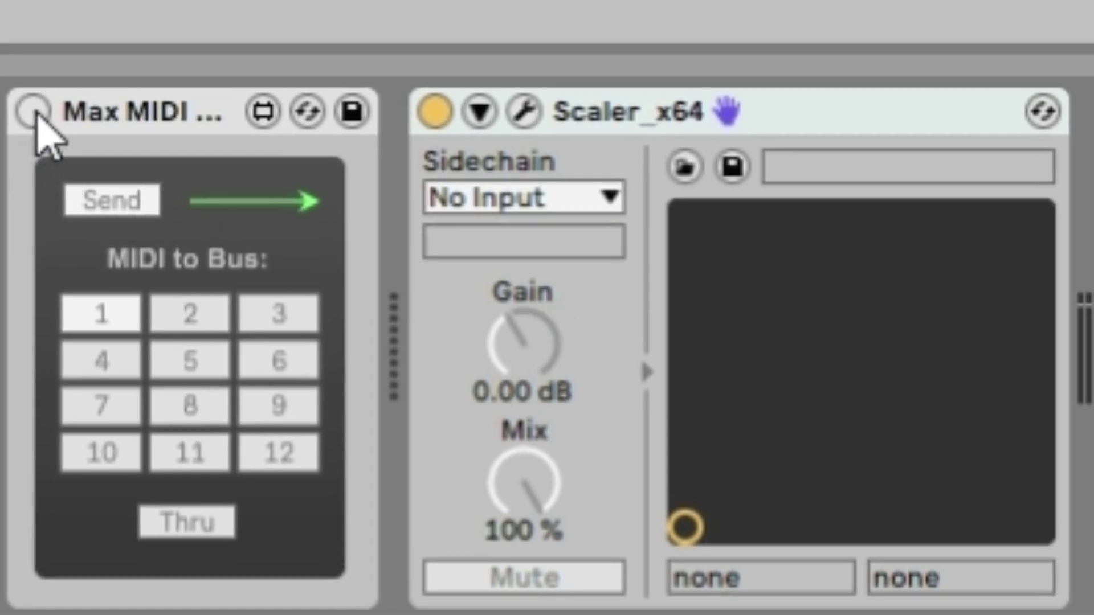
left_click(32, 111)
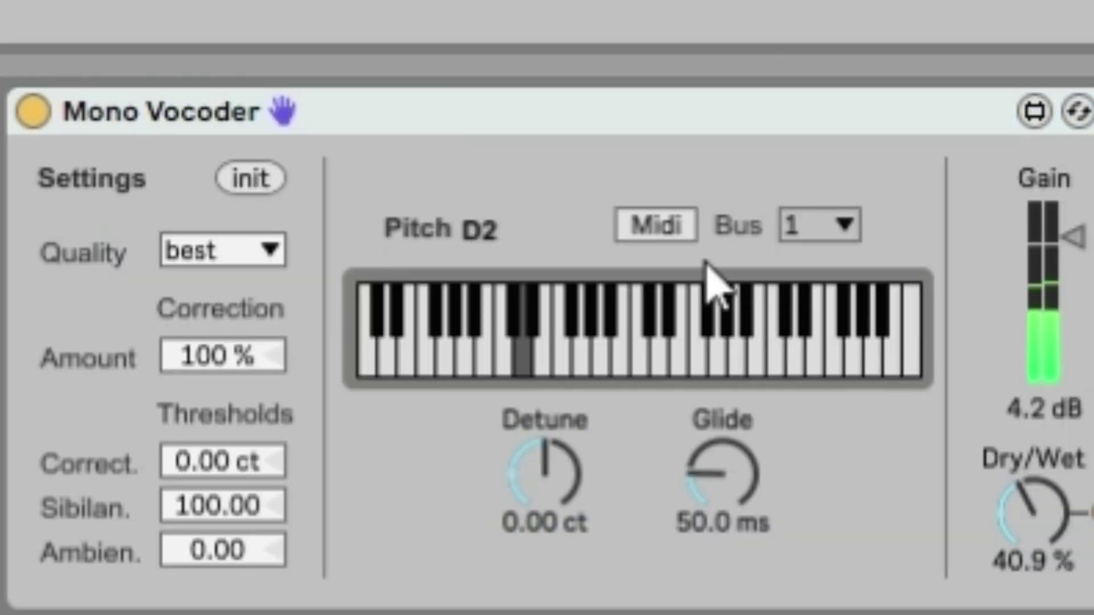
left_click(657, 228)
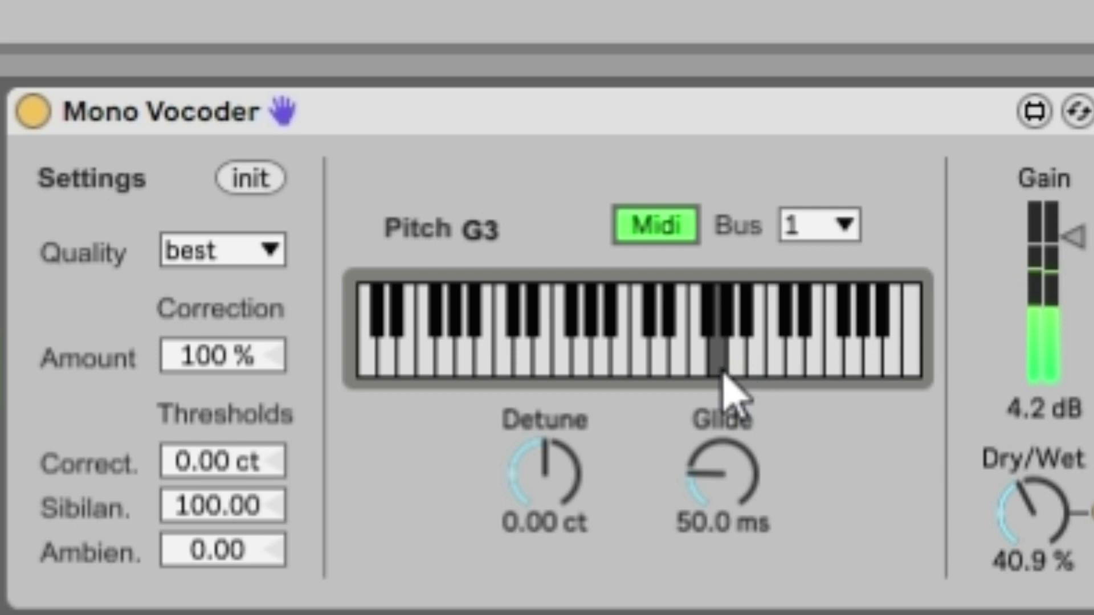
- Compare Mono Vocoder Dry/Wet mixes of 100 % and 66.9 %, and try adjusting the correction amount
left_click_drag(1050, 532, 1050, 490)
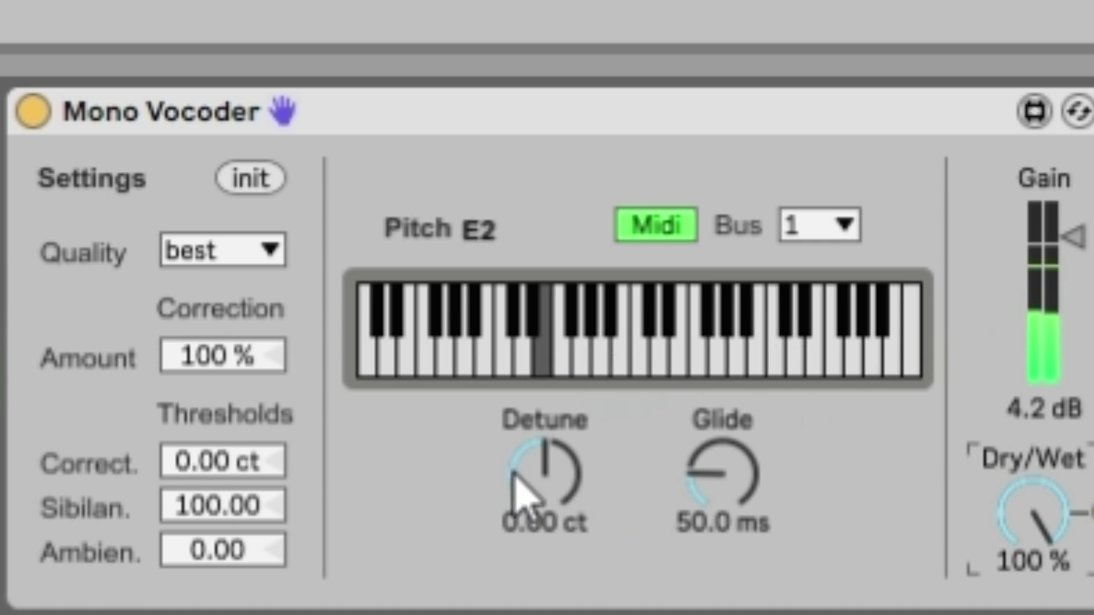
mouse_move(1043, 524)
left_mouse_down()
mouse_move(1043, 577)
mouse_move(1044, 530)
left_mouse_up()
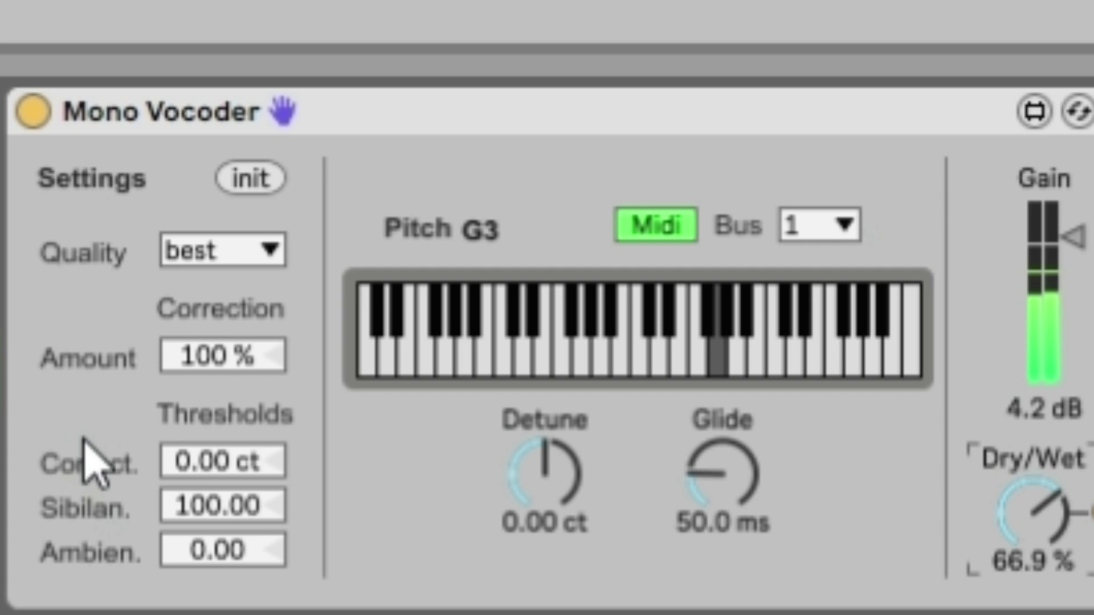
mouse_move(177, 367)
left_mouse_down()
mouse_move(177, 392)
mouse_move(177, 373)
left_mouse_up()
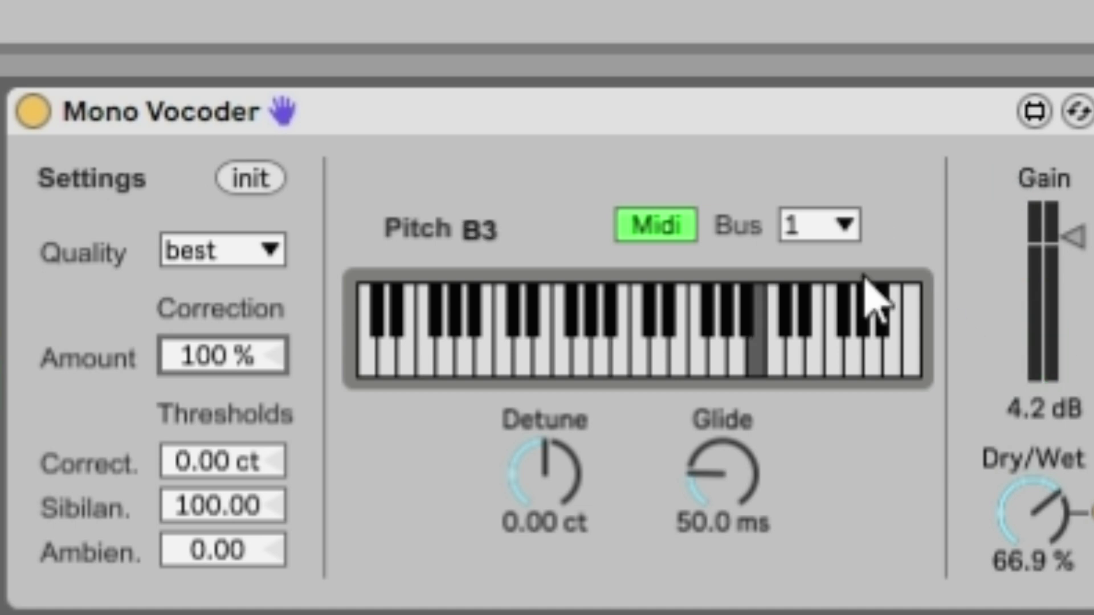
- Replace Mono Vocoder on the audio track with Poly Vocoder, finding it by searching for "poly"
left_click(582, 114)
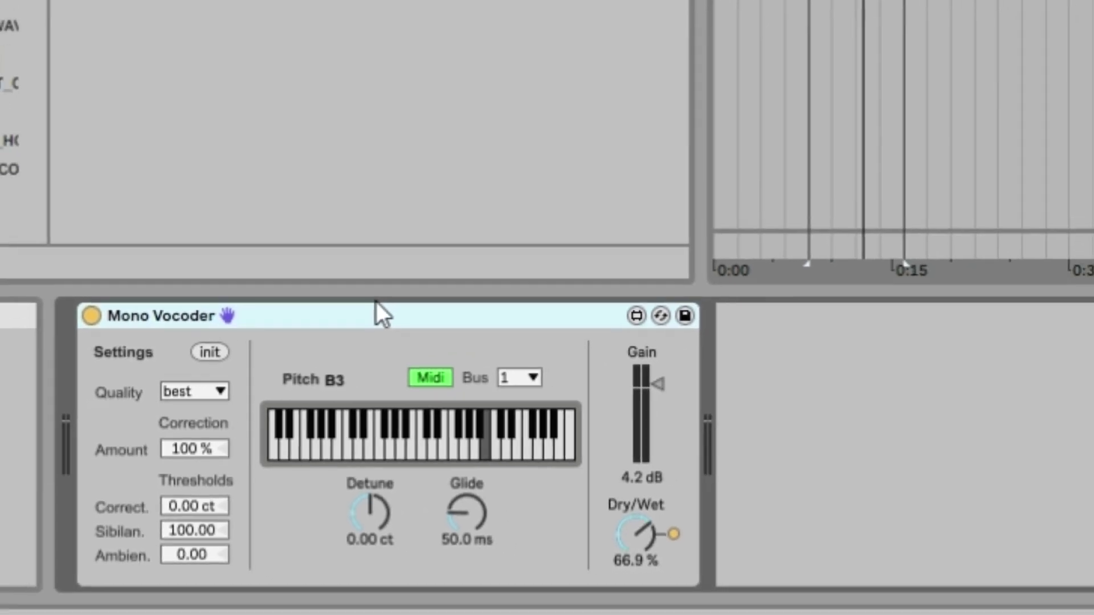
key("Delete")
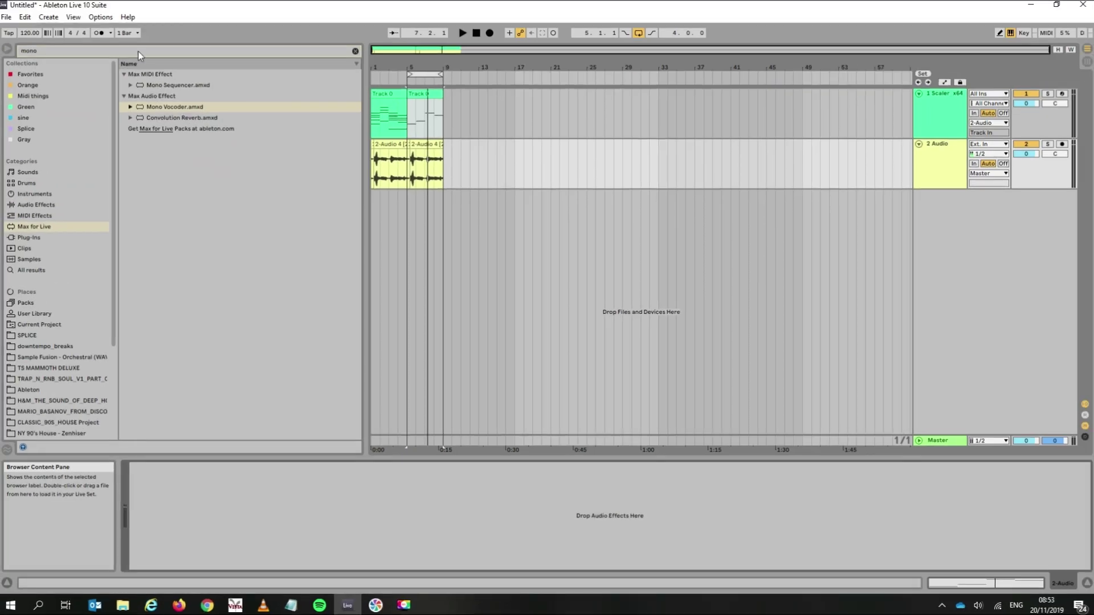
left_click(110, 53)
type("poly")
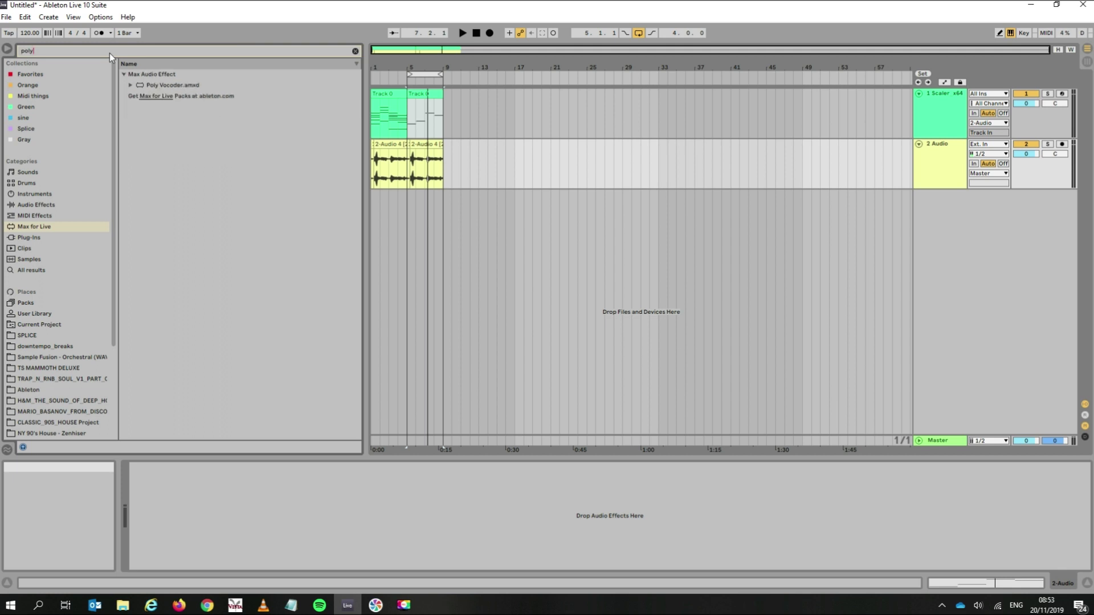
left_click(154, 79)
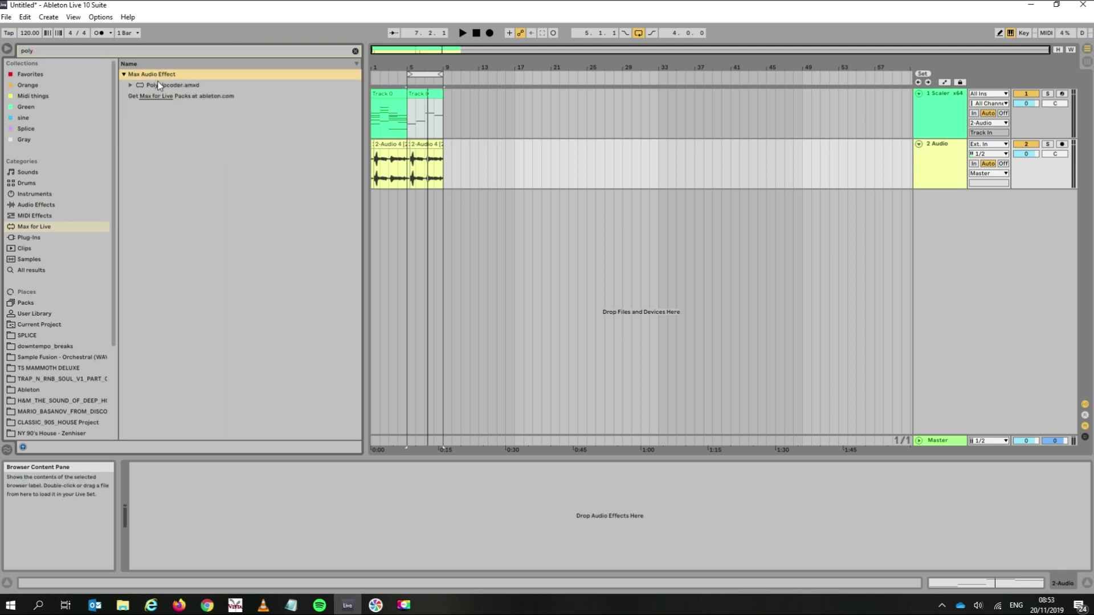
left_click_drag(159, 85, 163, 234)
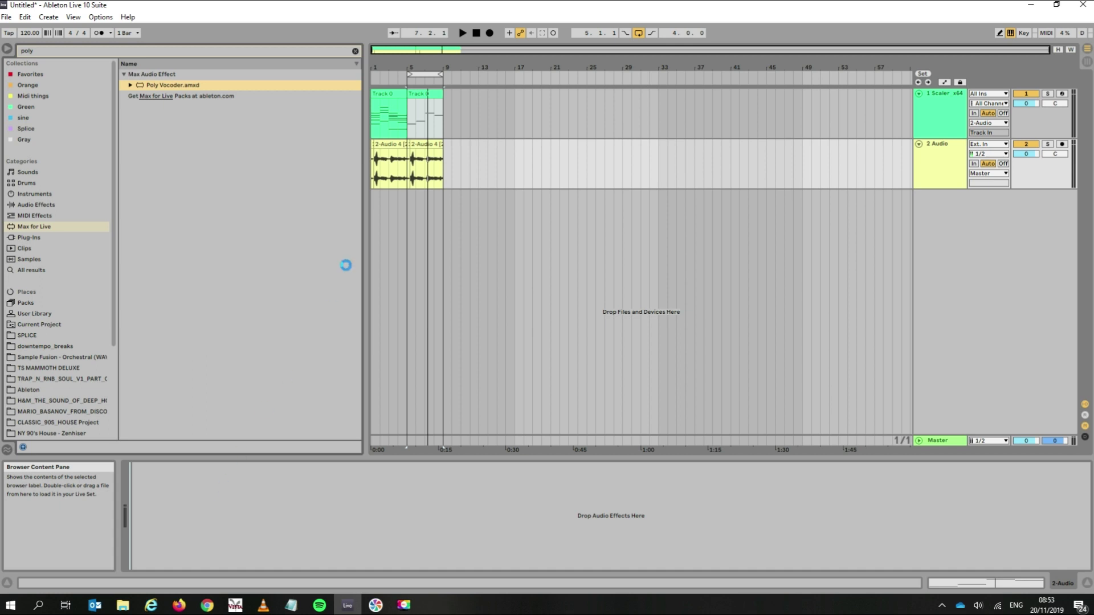
- Loop the arrangement over the first MIDI clip and try a Poly Vocoder output gain of 7.9 dB
left_click(388, 94)
key("ctrl+l")
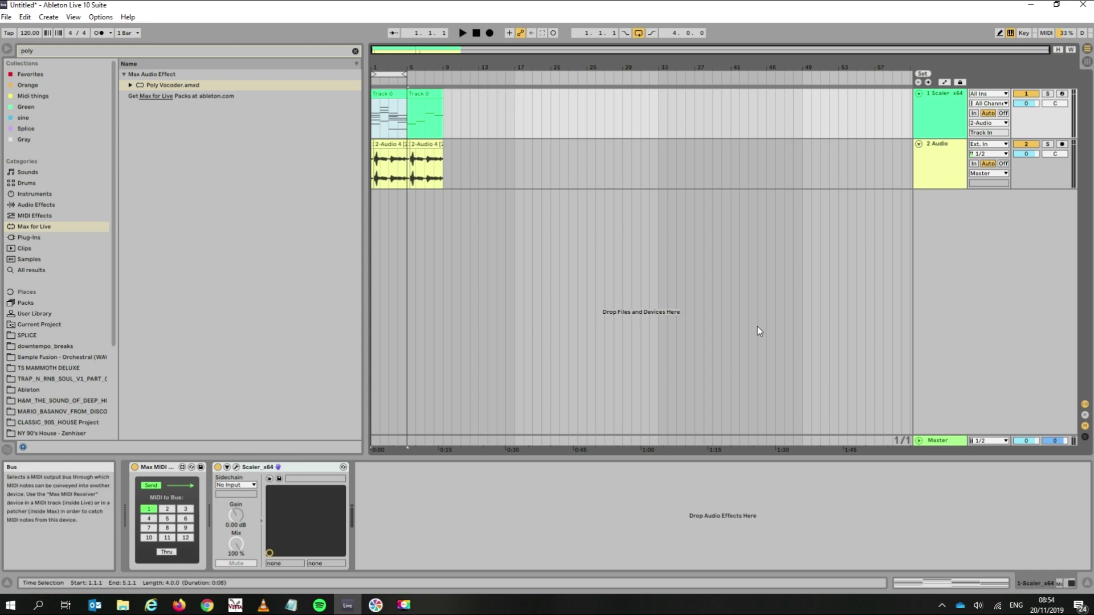
left_click(943, 160)
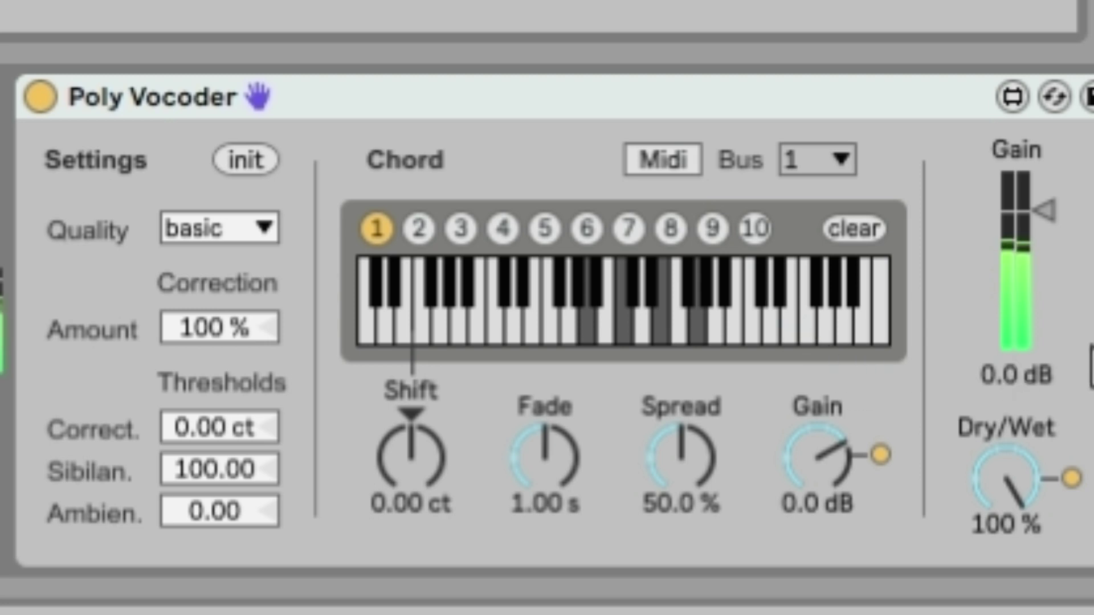
left_click_drag(1047, 211, 1047, 205)
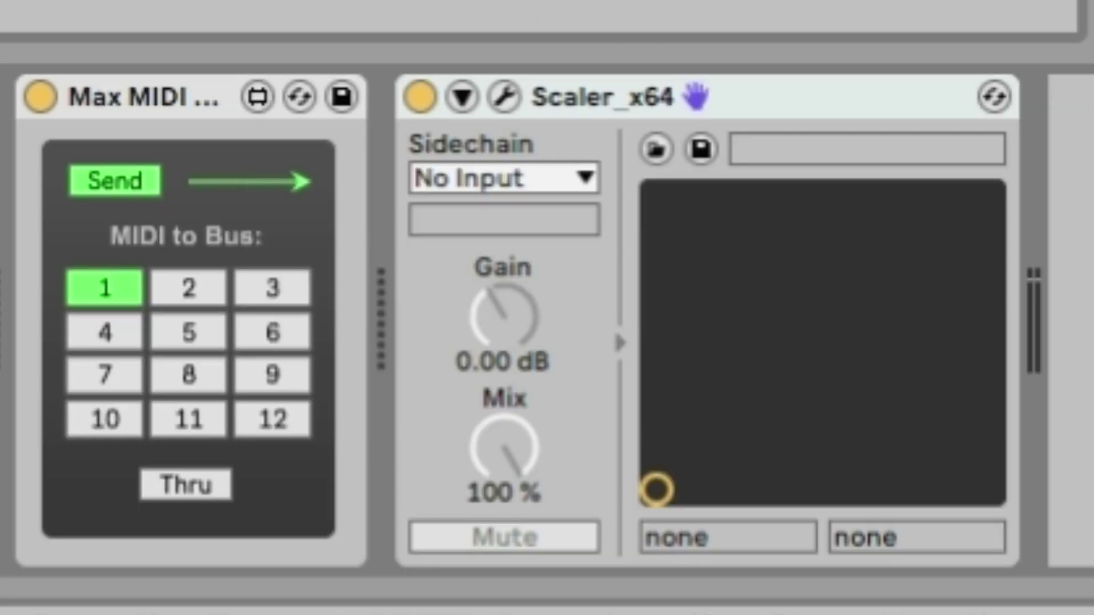
- Switch off the Max MIDI Sender and play the vocoder's own chords, trying slot 2 and removing the highest note from slot 1
left_click(41, 98)
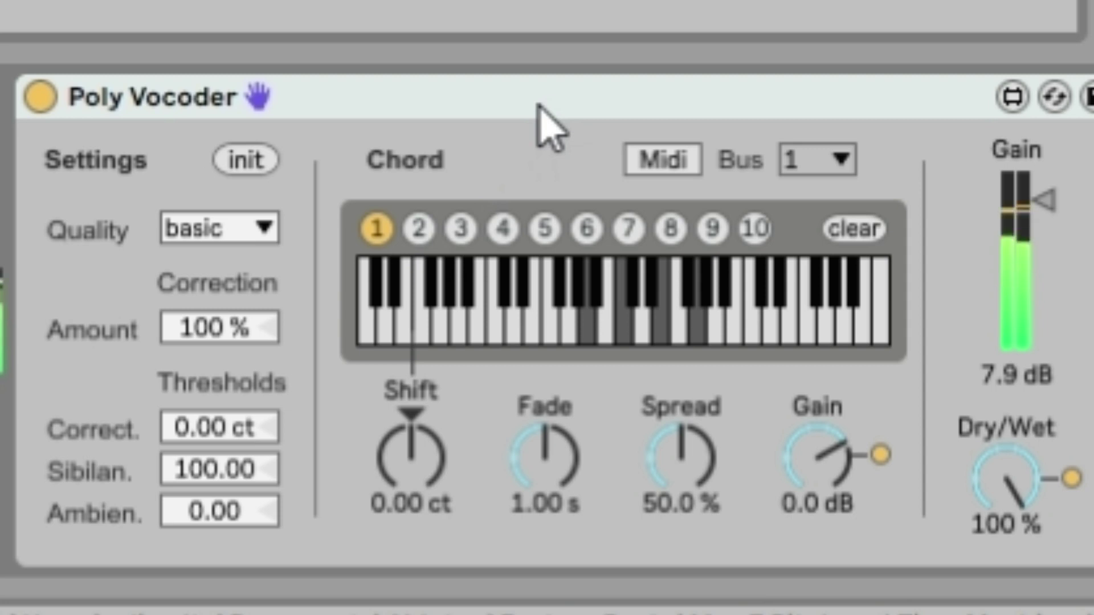
left_click(421, 230)
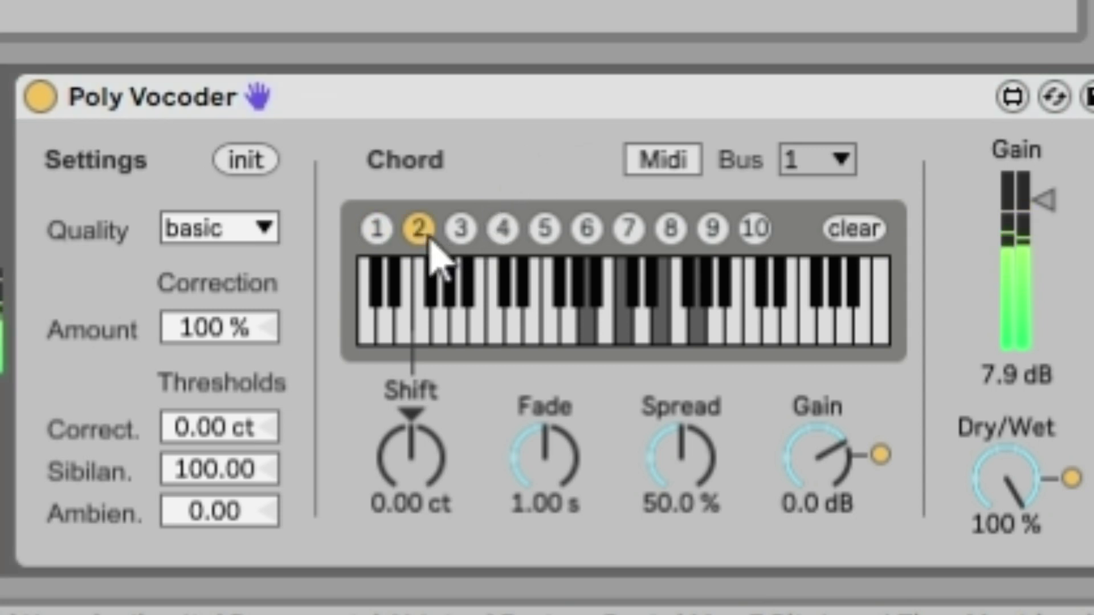
left_click(279, 516)
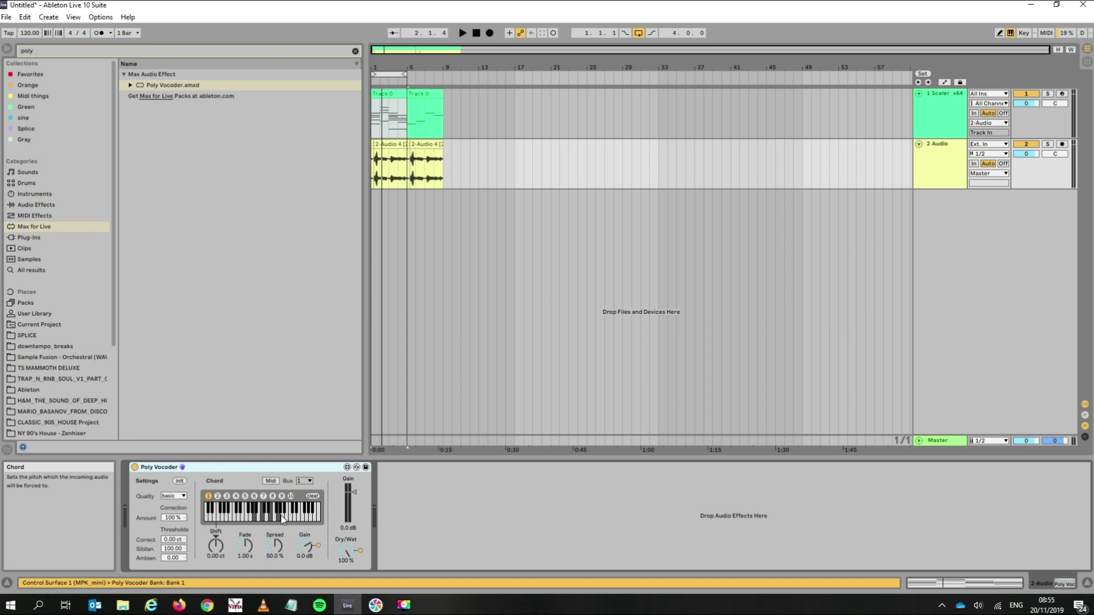
key("space")
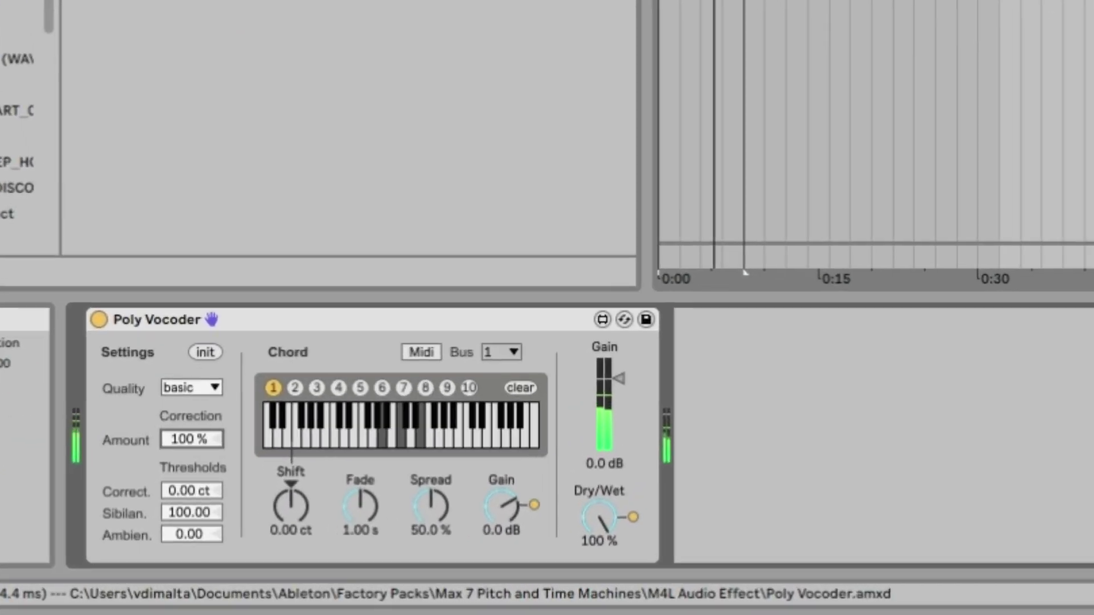
- Try Poly Vocoder correction amounts of 72.4 % and 84.3 %, return to 100 %, and try a Dry/Wet mix of 66.1 %
left_click_drag(192, 439, 191, 445)
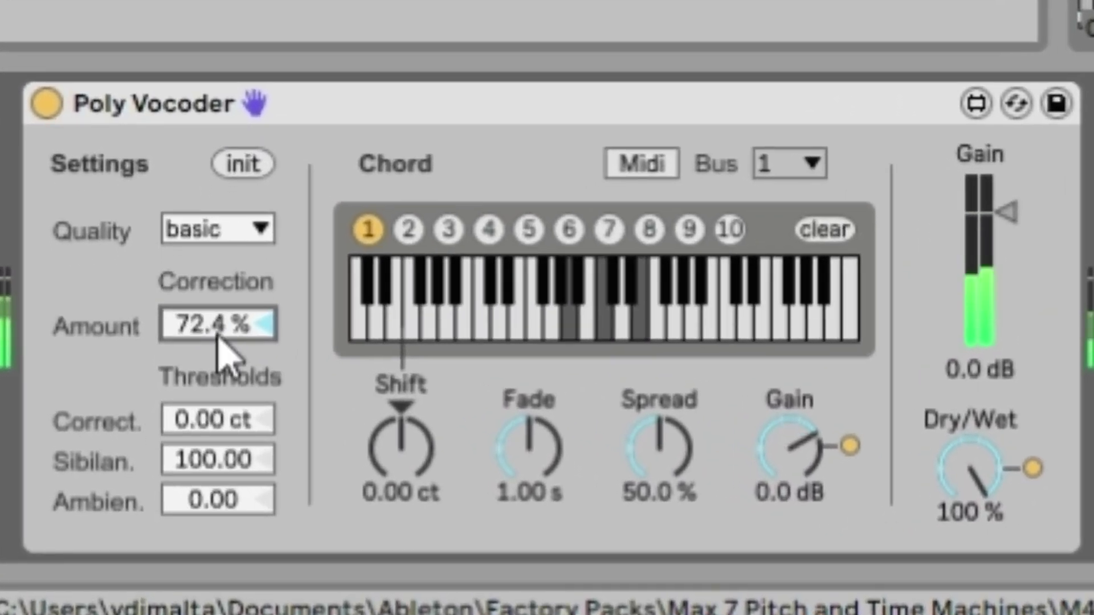
mouse_move(218, 336)
left_mouse_down()
mouse_move(218, 356)
mouse_move(219, 330)
left_mouse_up()
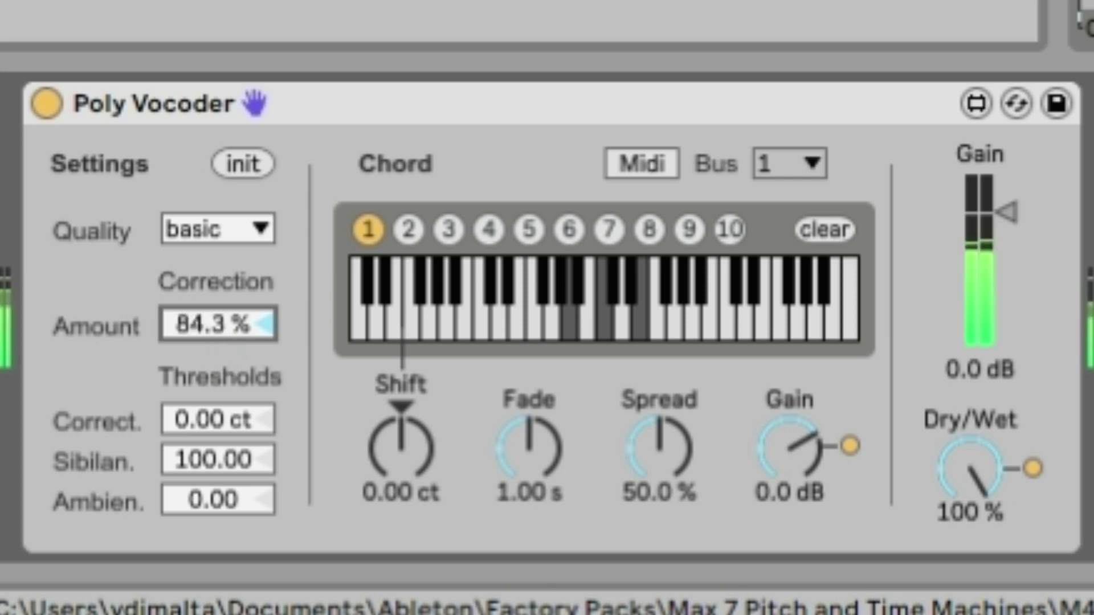
left_click_drag(971, 497, 970, 552)
left_click_drag(218, 325, 218, 305)
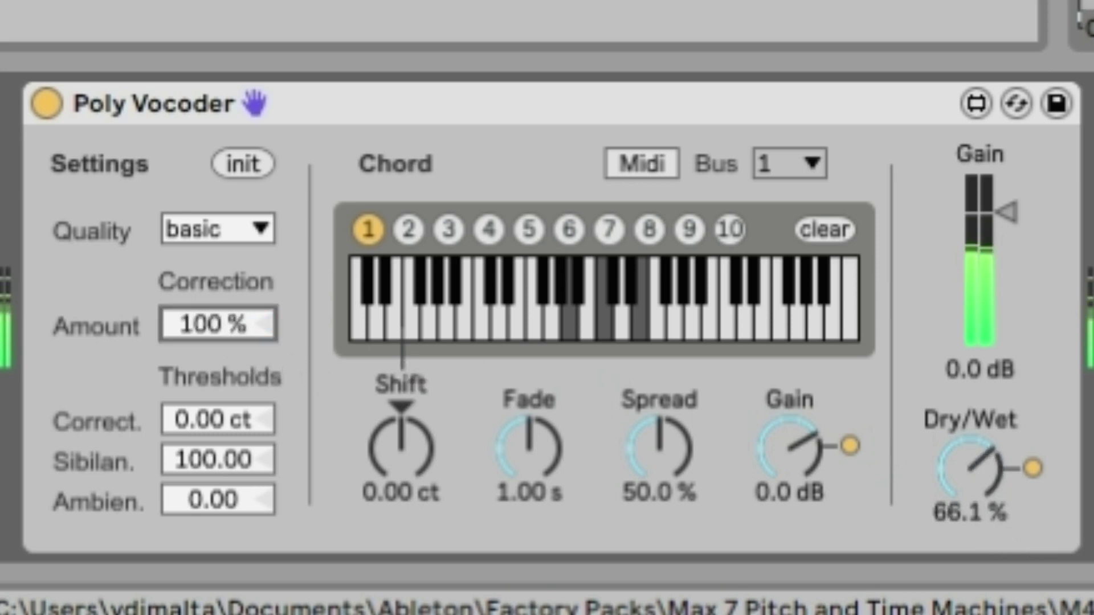
- Set Poly Vocoder's Dry/Wet to 77.2 %, try an output gain of 6.3 dB, and lower the gain to -5.5 dB
left_click_drag(952, 506, 952, 486)
left_click_drag(977, 256, 977, 250)
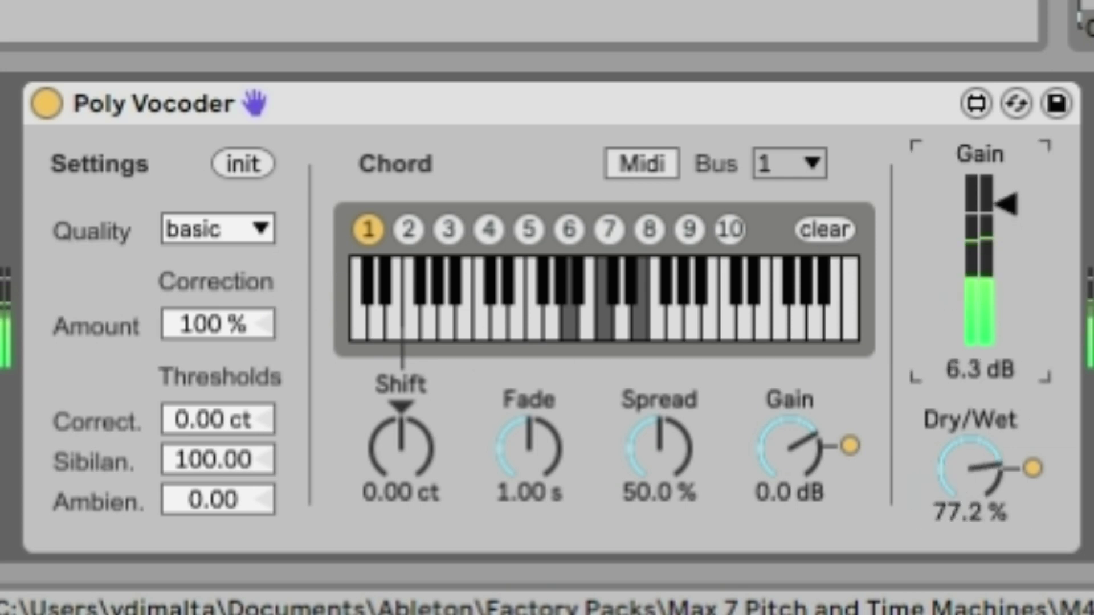
left_click_drag(1003, 205, 1003, 226)
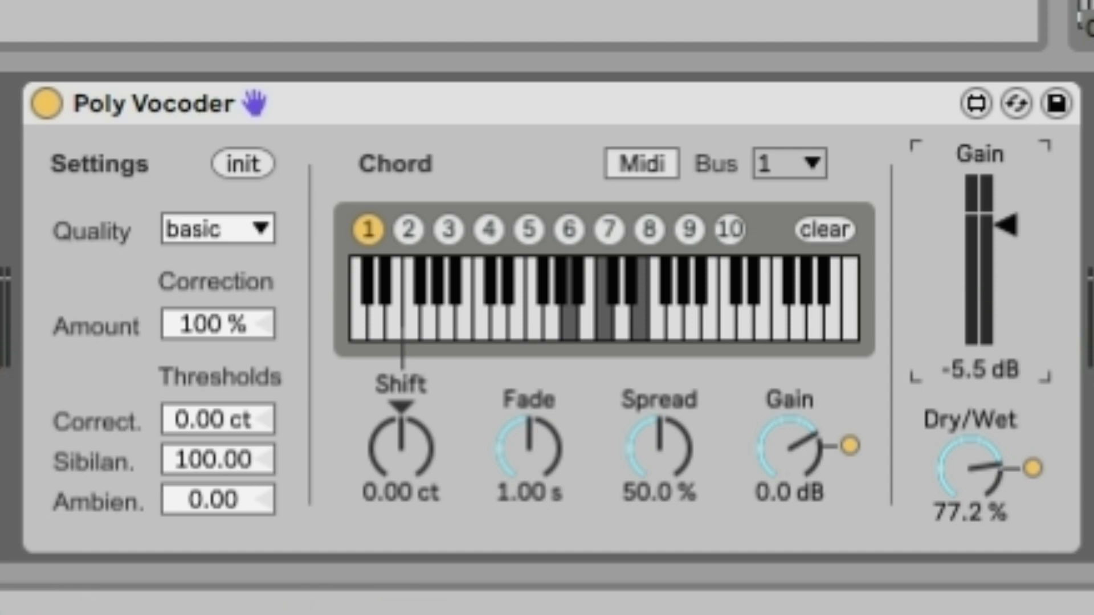
- Delete the lowest notes from the four chords in the first MIDI clip, leaving the upper three notes of each
key("shift+Tab")
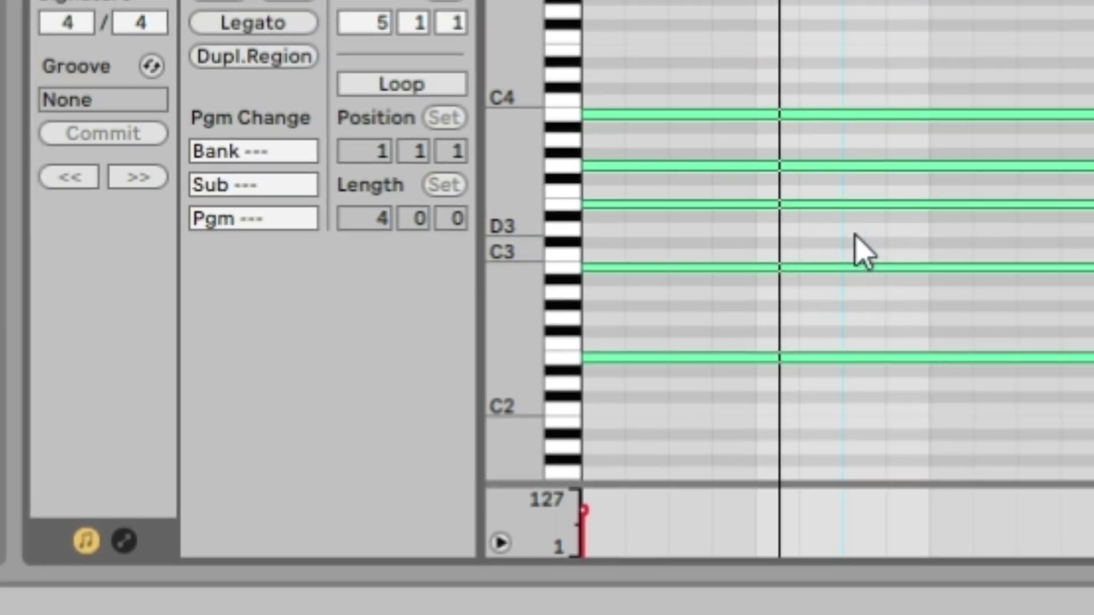
left_click_drag(991, 157, 1093, 348)
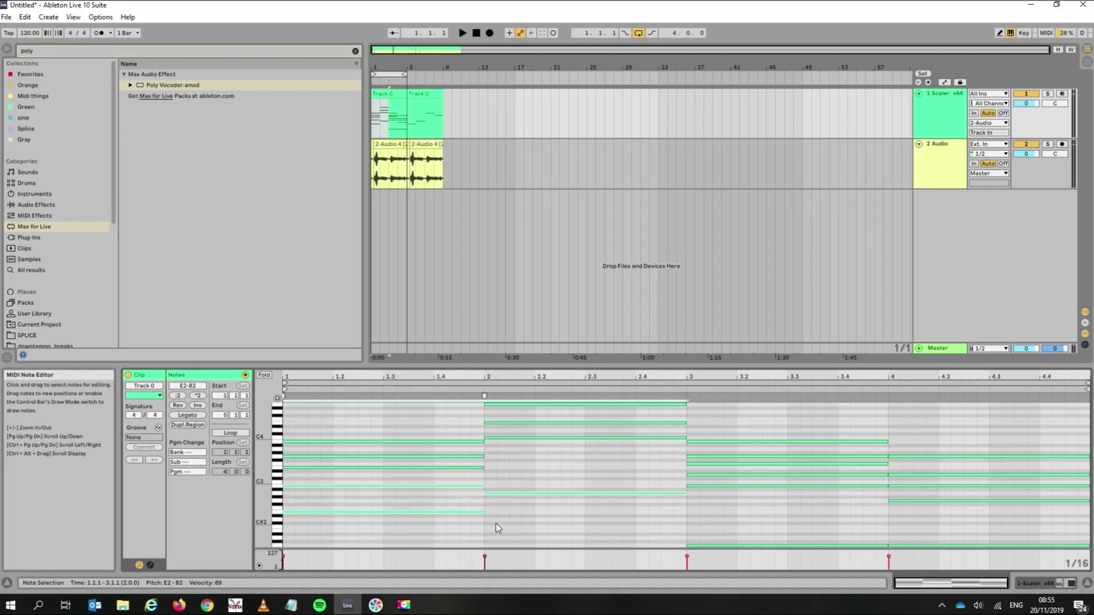
key("Delete")
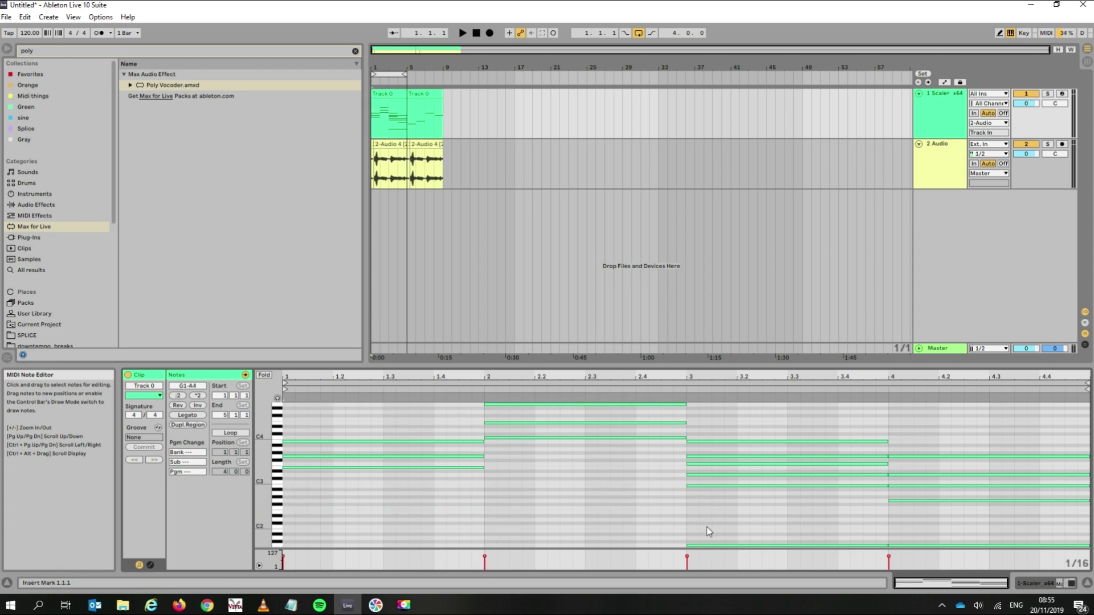
left_click_drag(675, 469, 696, 552)
key("Delete")
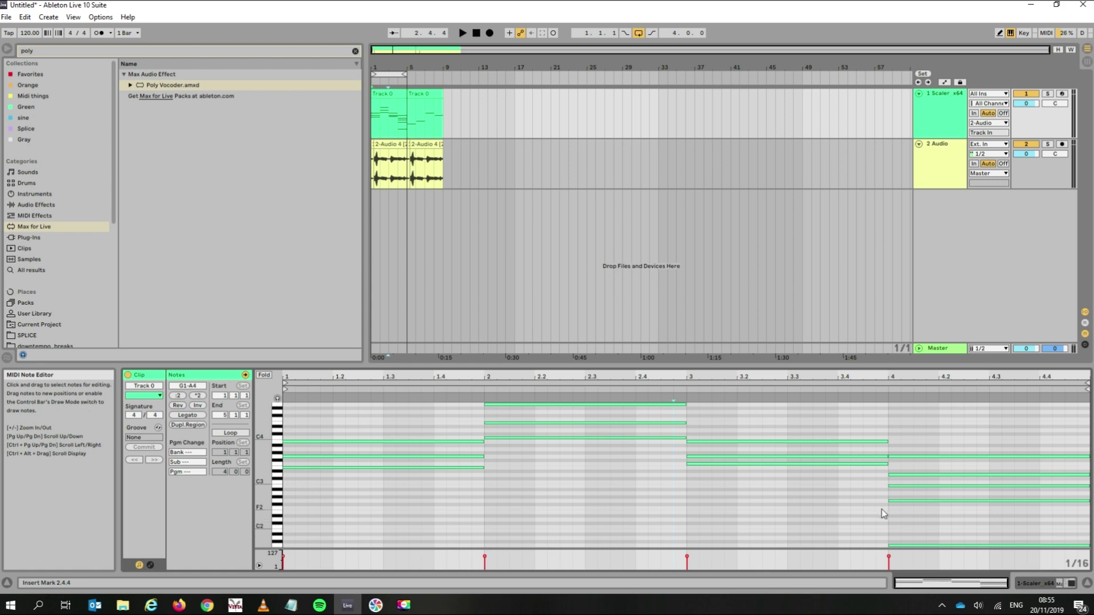
left_click_drag(876, 504, 906, 550)
key("Delete")
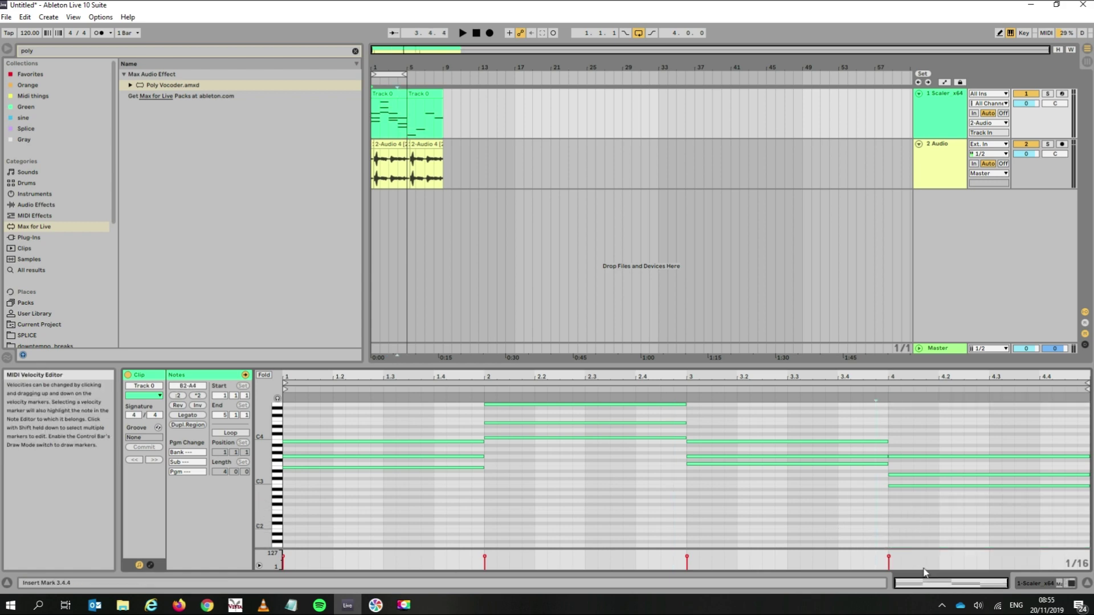
- Show the Scaler track's devices, return to the audio track's Poly Vocoder, and enable its MIDI input on bus 1
left_click(935, 114)
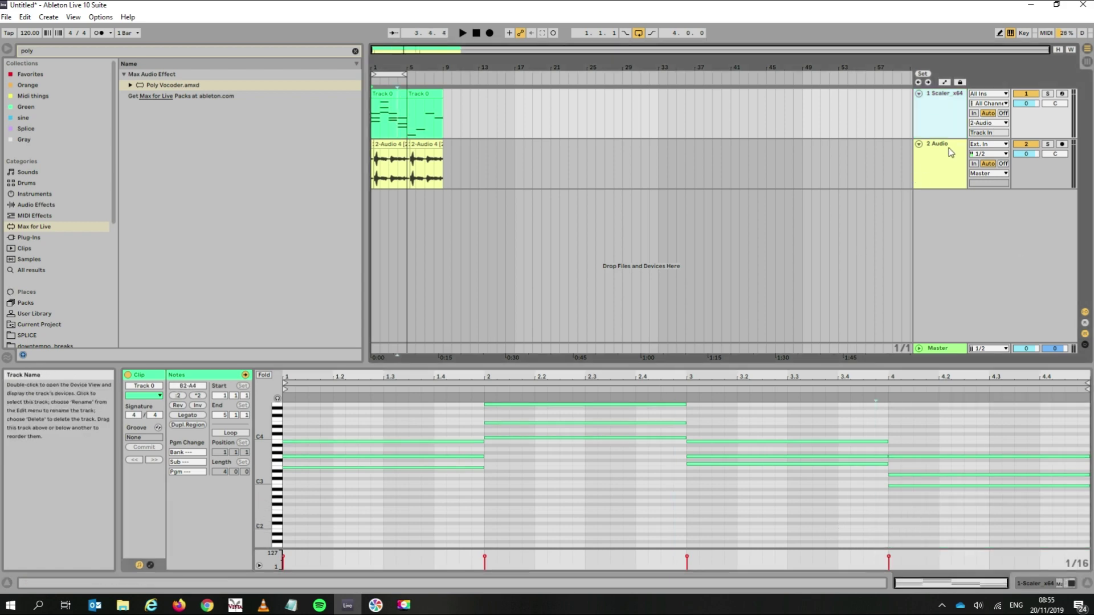
double_click(934, 132)
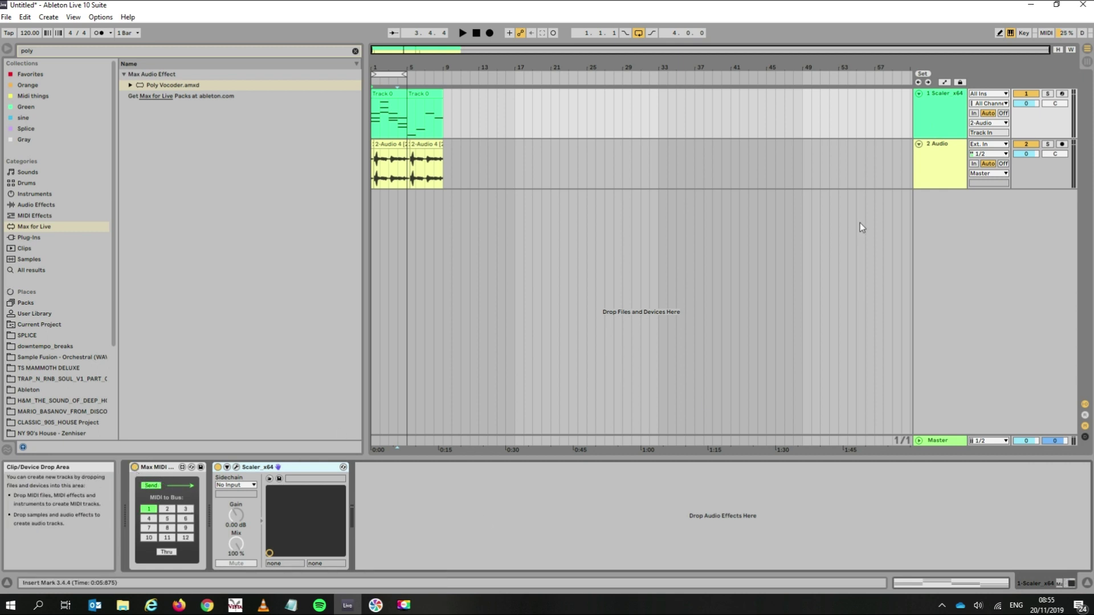
left_click(939, 165)
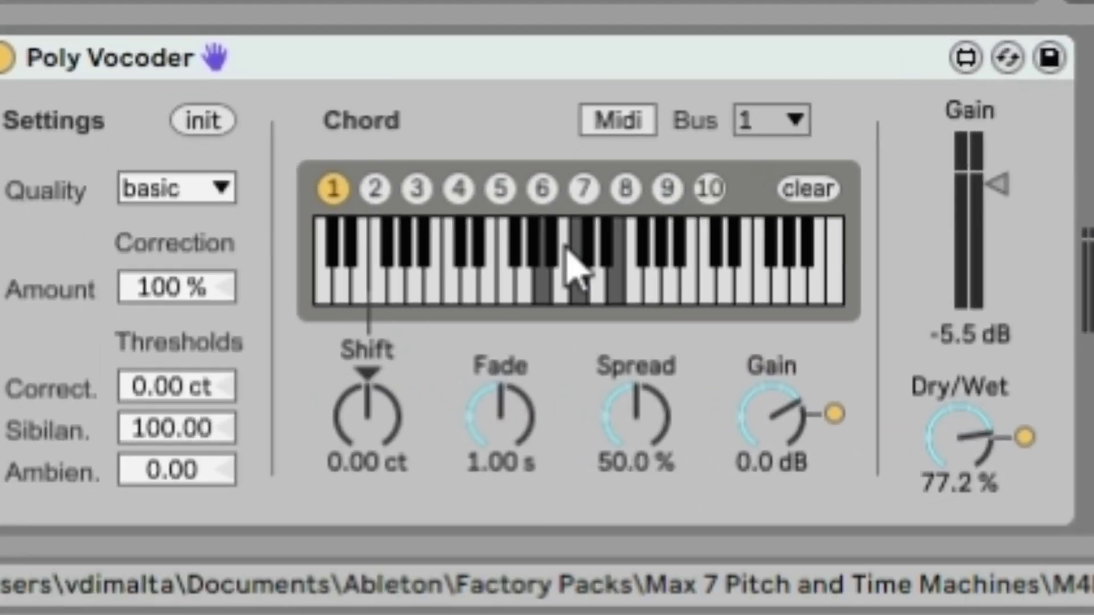
left_click(608, 126)
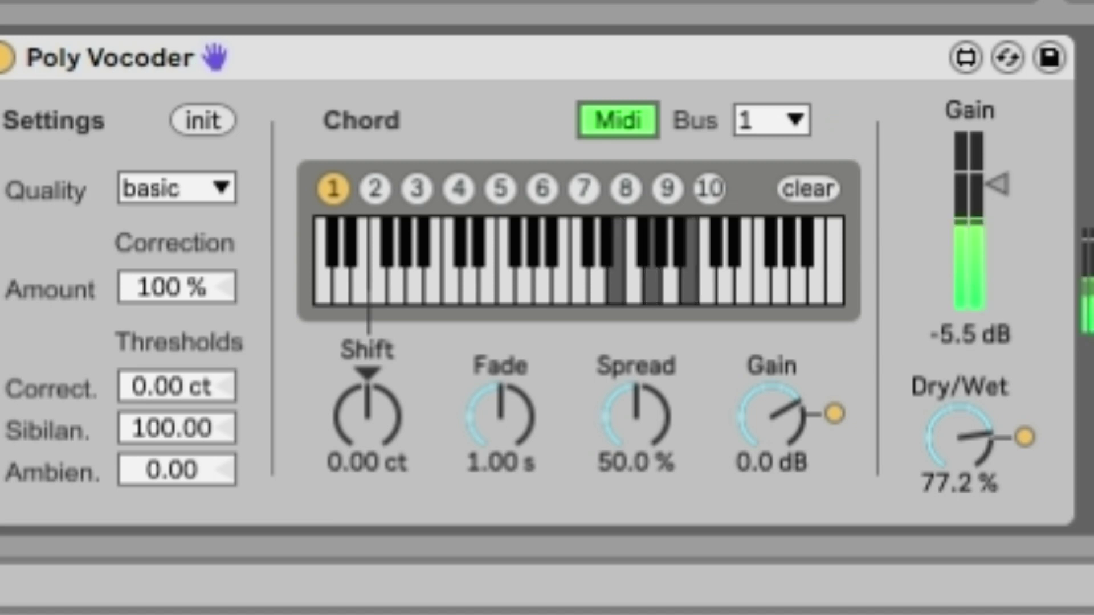
- Set Poly Vocoder's output gain to 7.2 dB and its Dry/Wet mix to 100 %
left_click_drag(999, 183, 999, 164)
left_click_drag(969, 456, 970, 433)
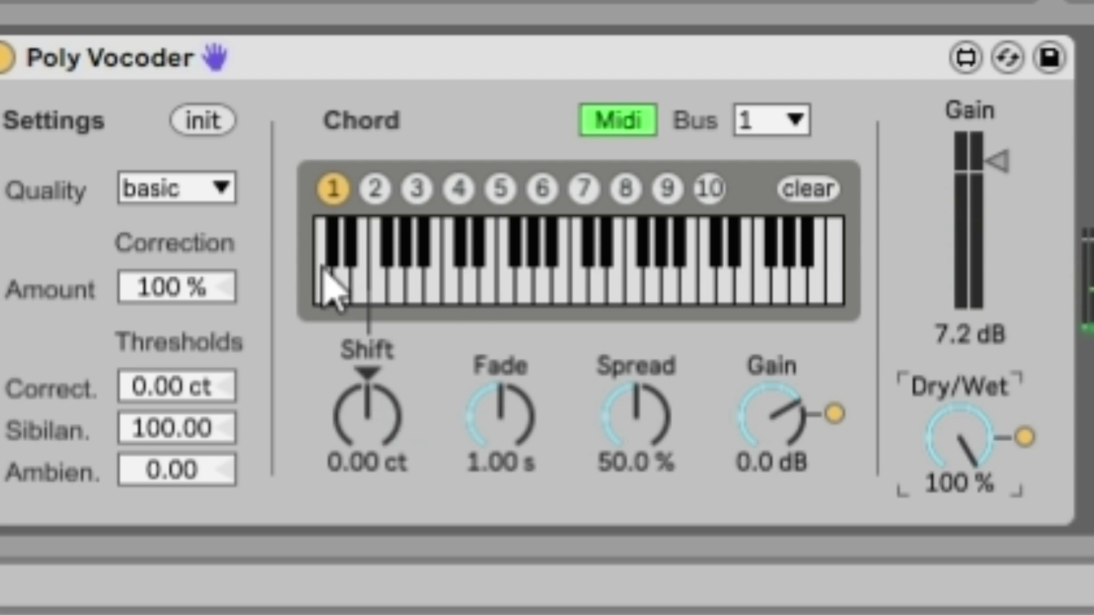
left_click(727, 285)
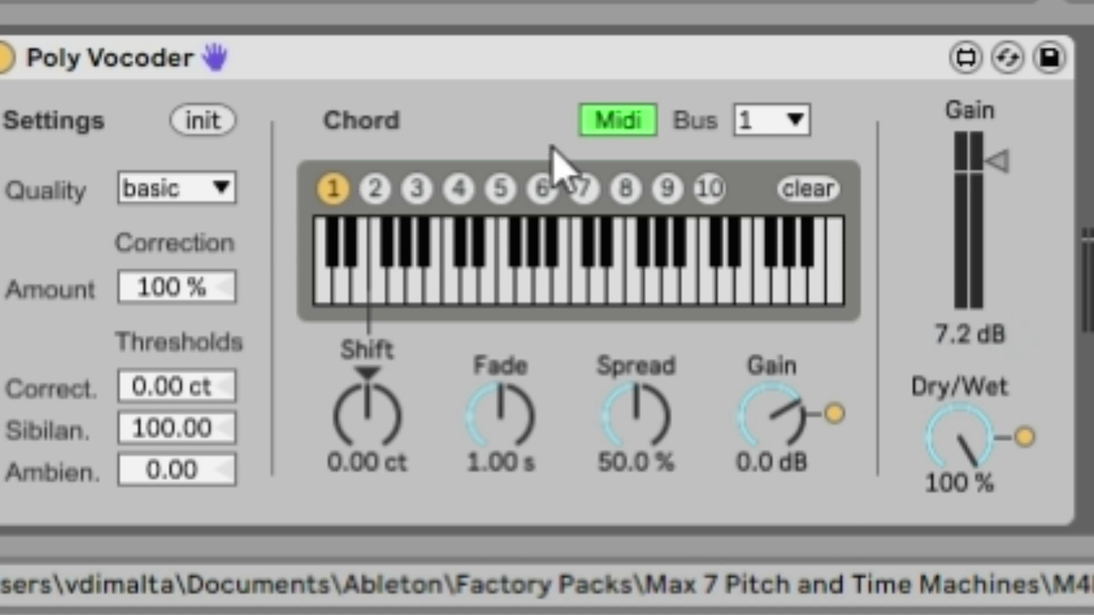
- Select chord slot 2 in Poly Vocoder and add the highest key of its keyboard to the chord
left_click(375, 190)
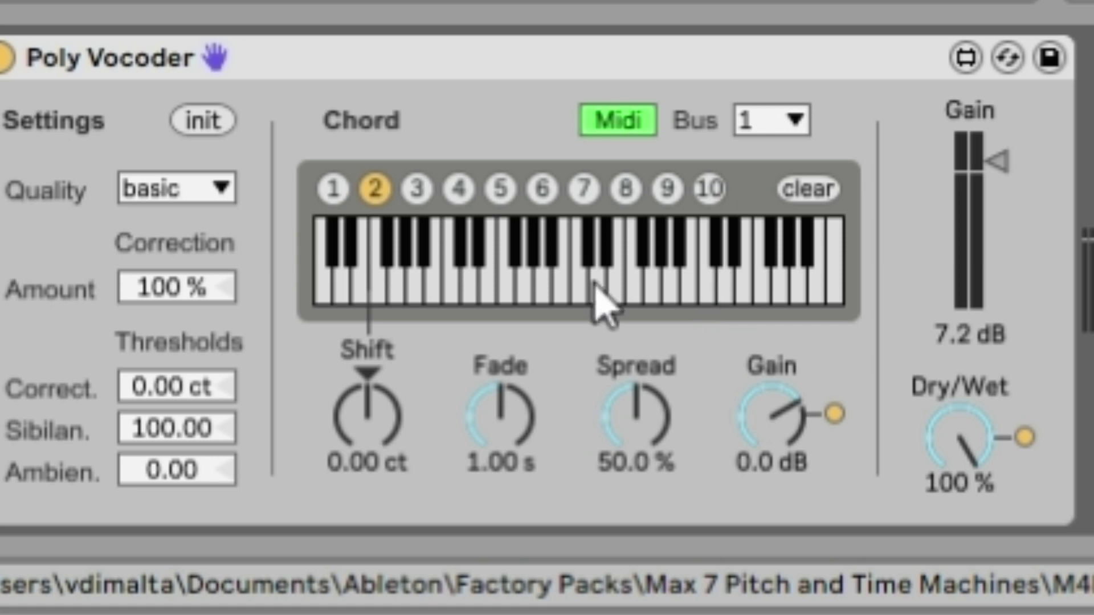
left_click(634, 291)
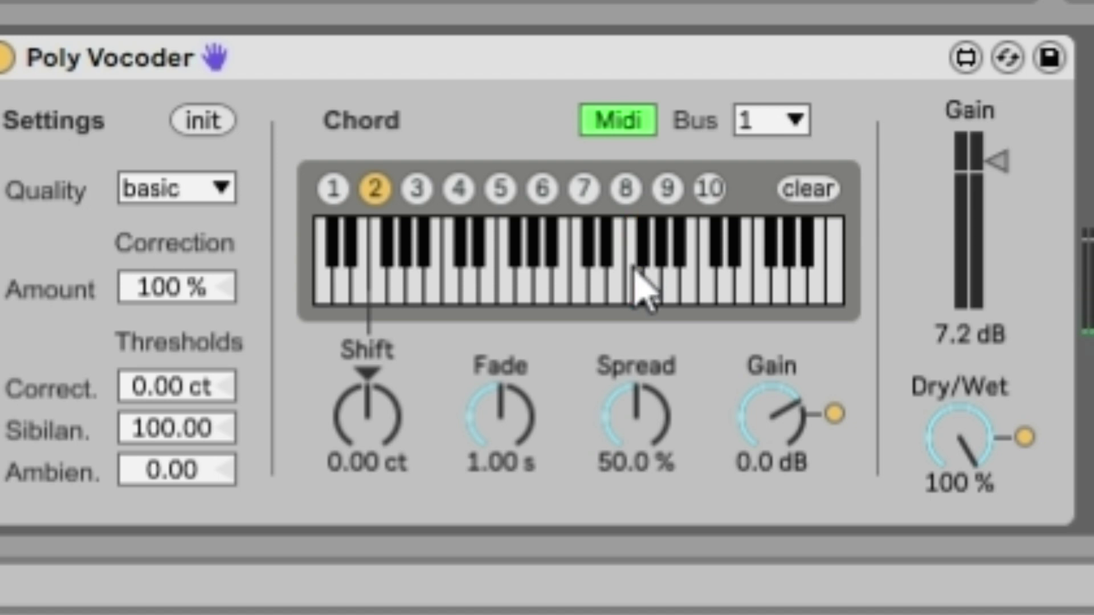
left_click(839, 265)
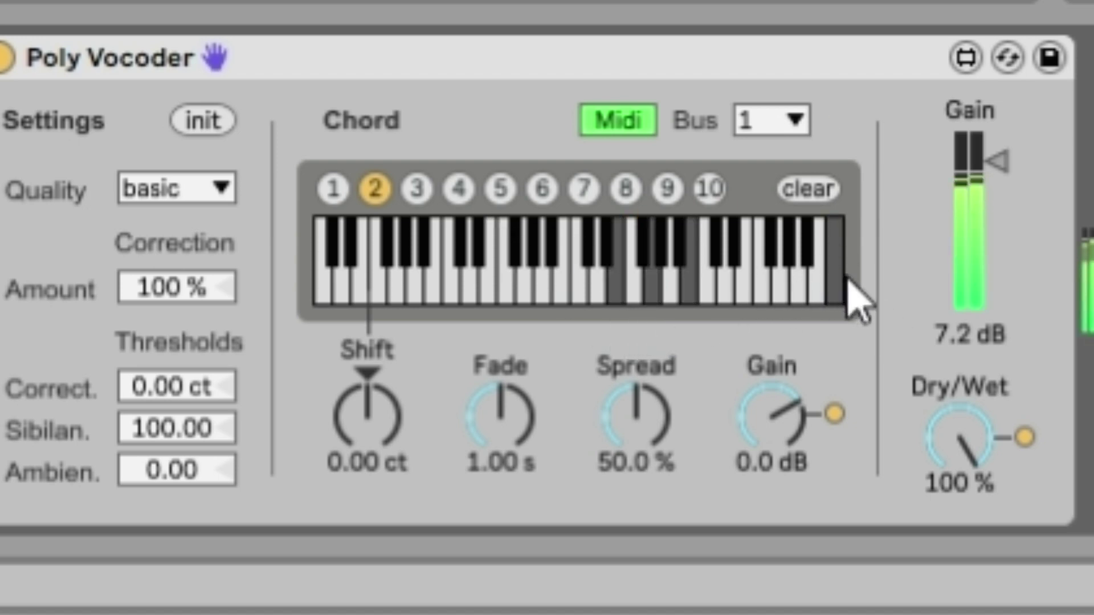
- Set both the Poly Vocoder's correction amount and its Dry/Wet mix to 81.9 %
left_click(222, 286)
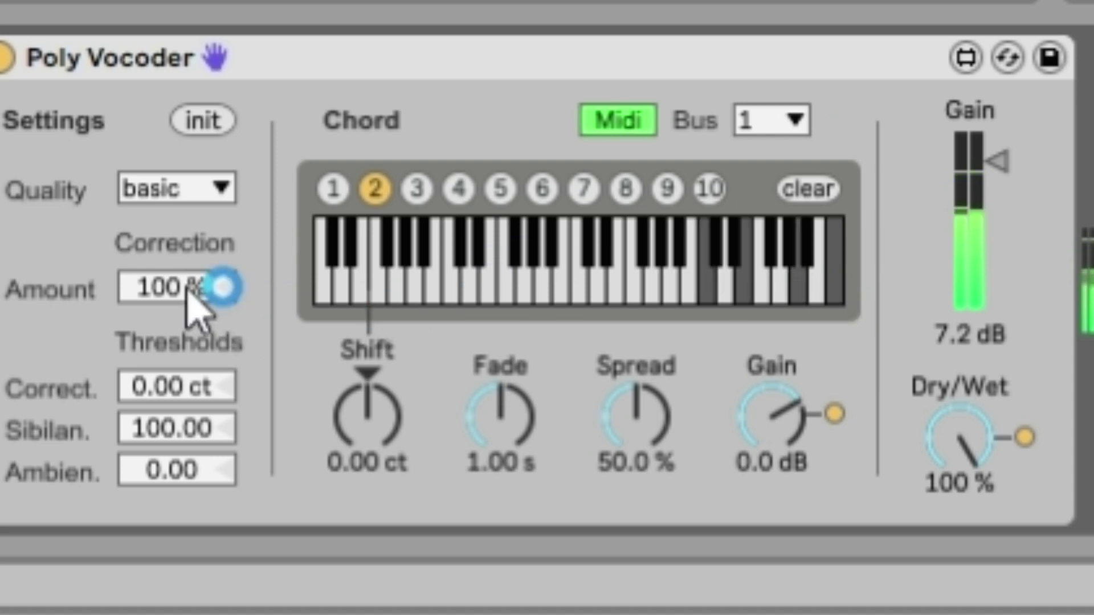
left_click_drag(222, 287, 222, 308)
left_click_drag(950, 525, 940, 489)
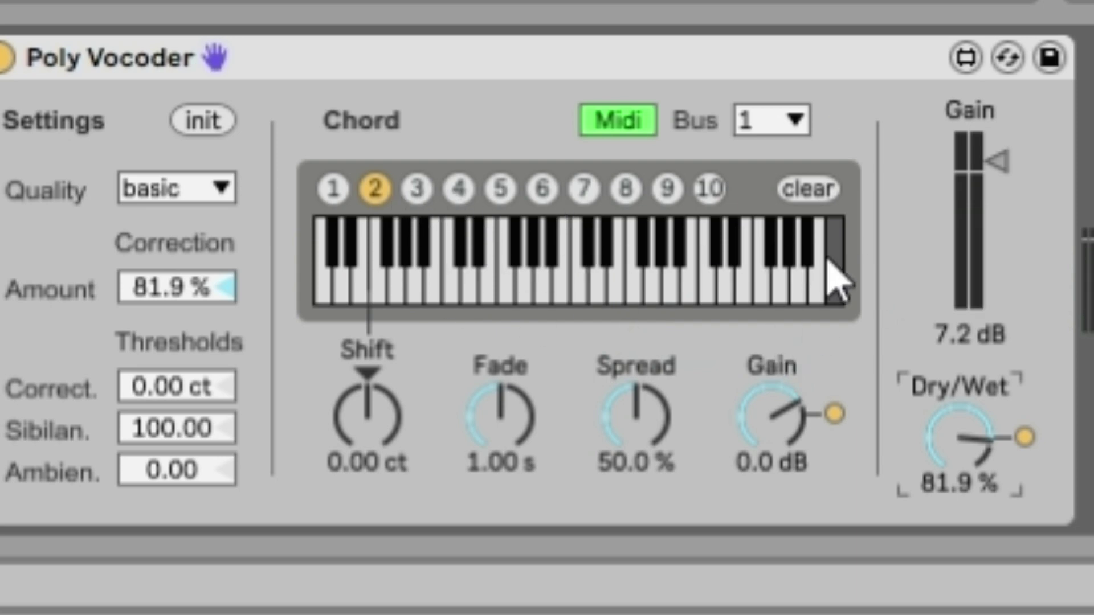
- Switch the Poly Vocoder back to chord slot 1
left_click(333, 189)
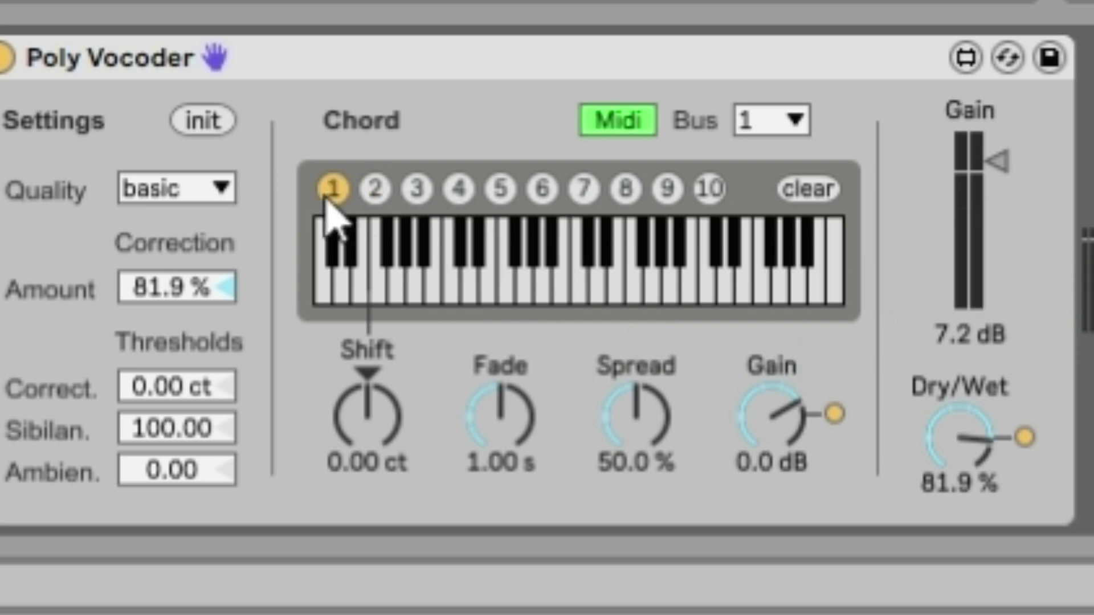
left_click(730, 285)
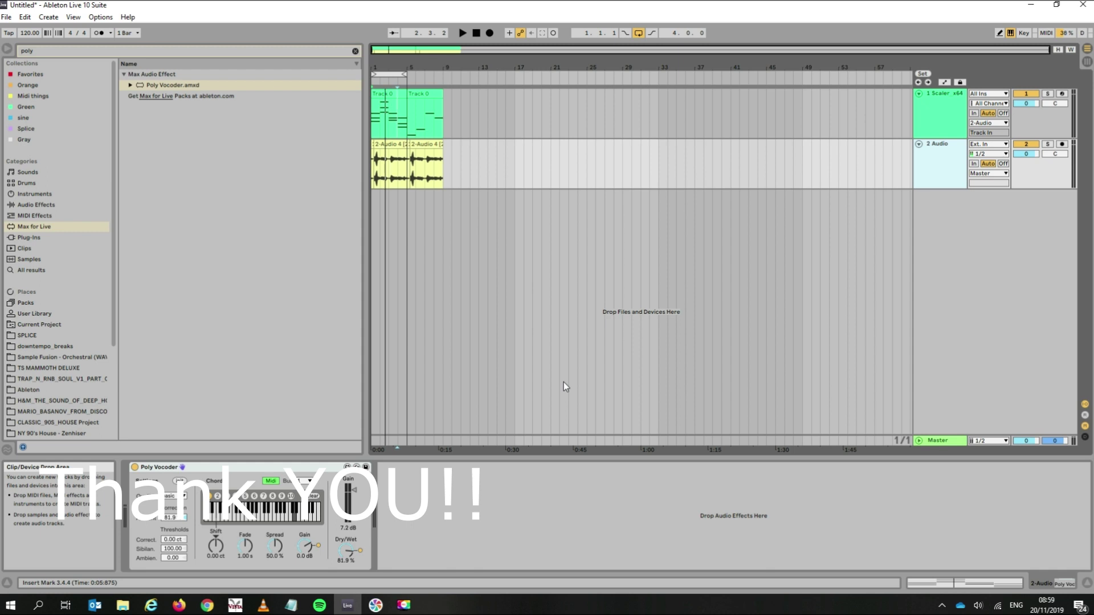
left_click(404, 605)
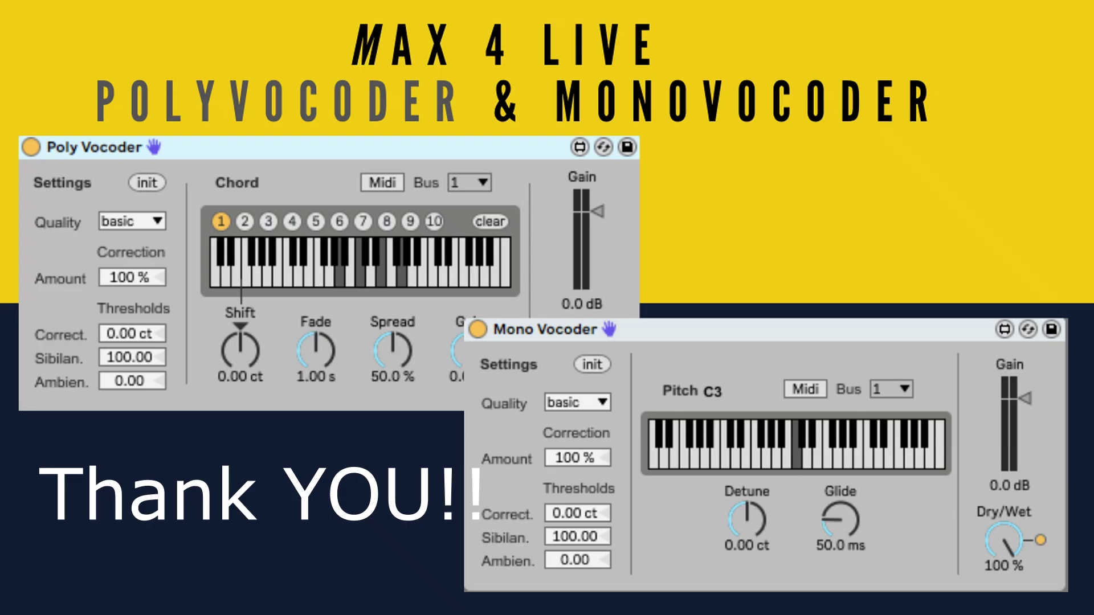